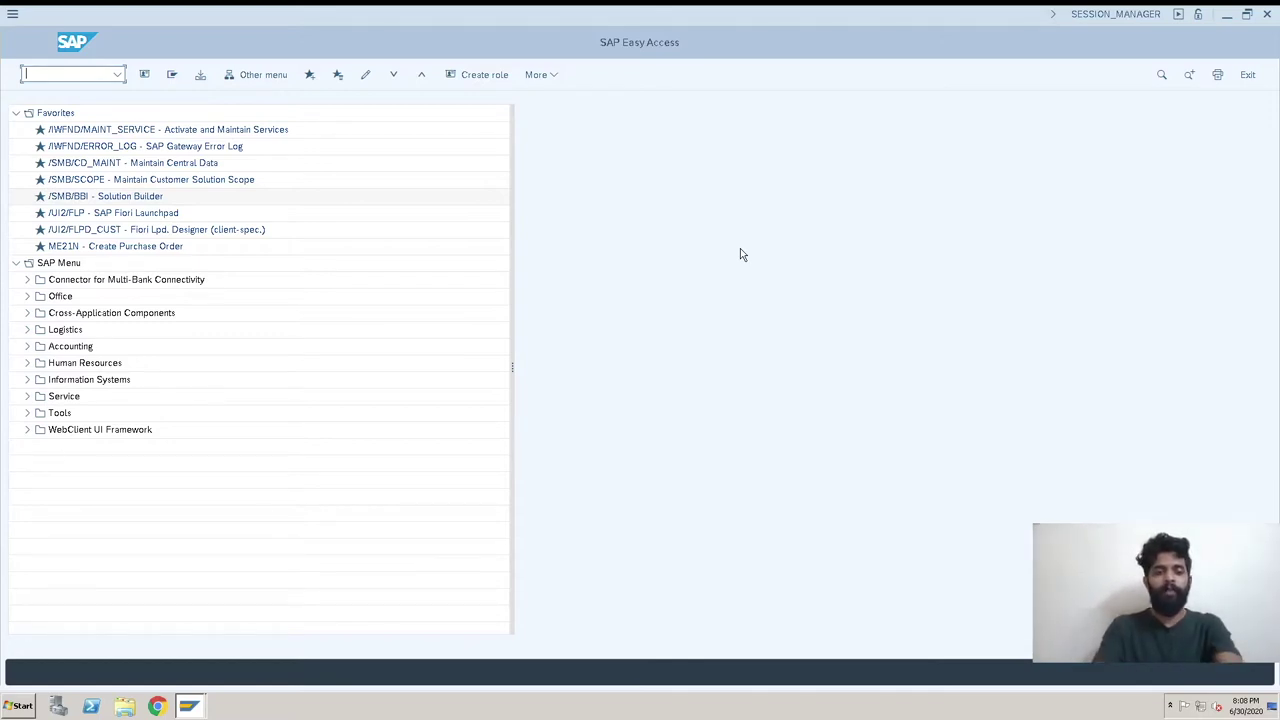
- Via SPRO, open Define Attributes of Material Types under Logistics - General > Material Master > Basic Settings
text(Spro)
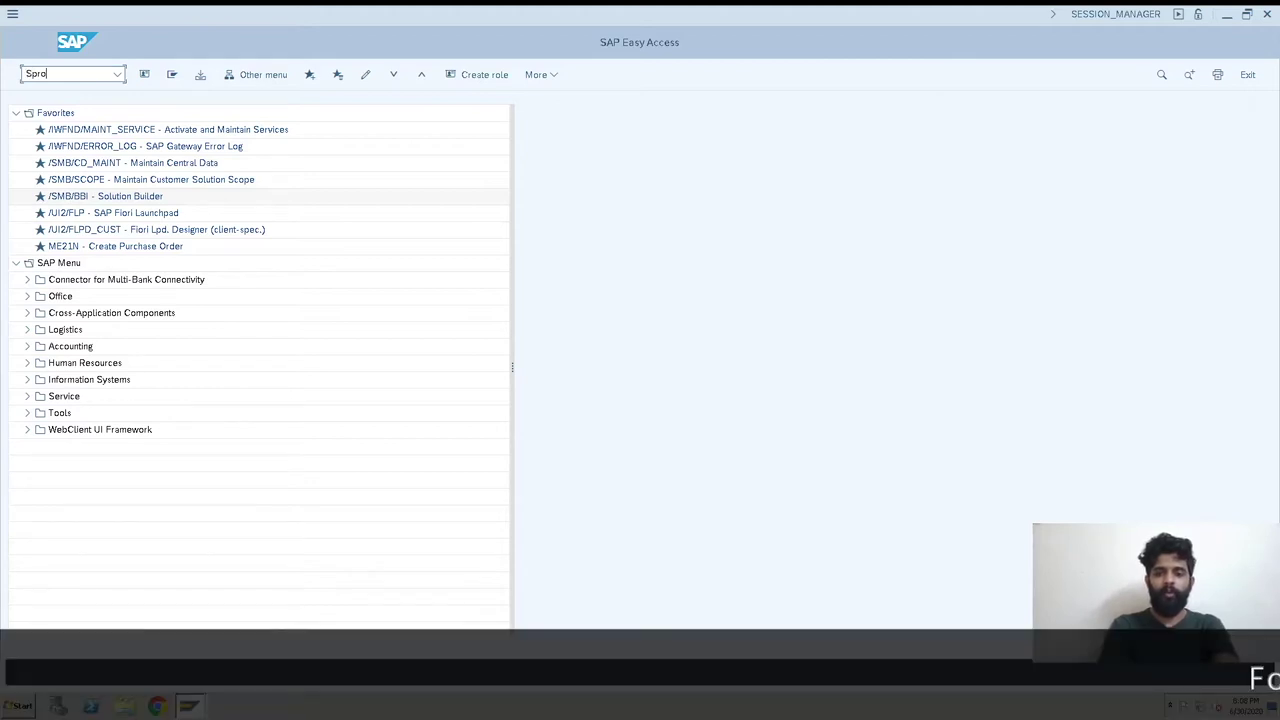
key(Return)
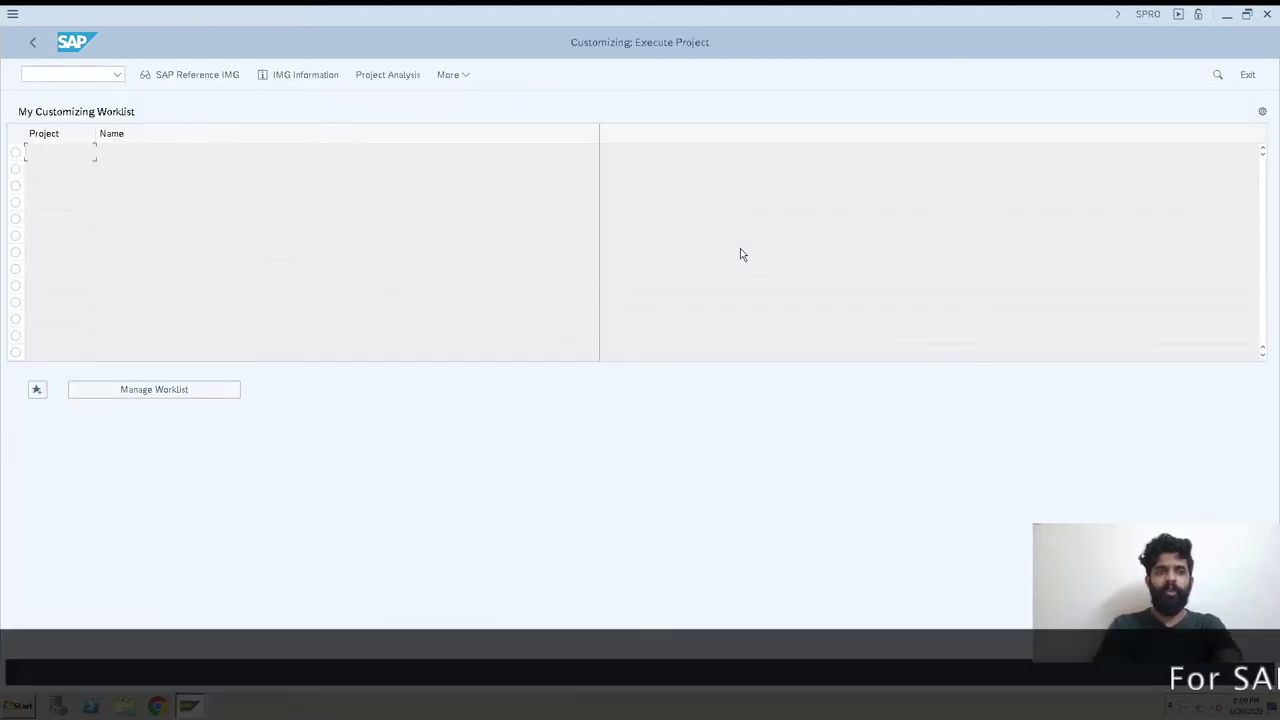
click(158, 80)
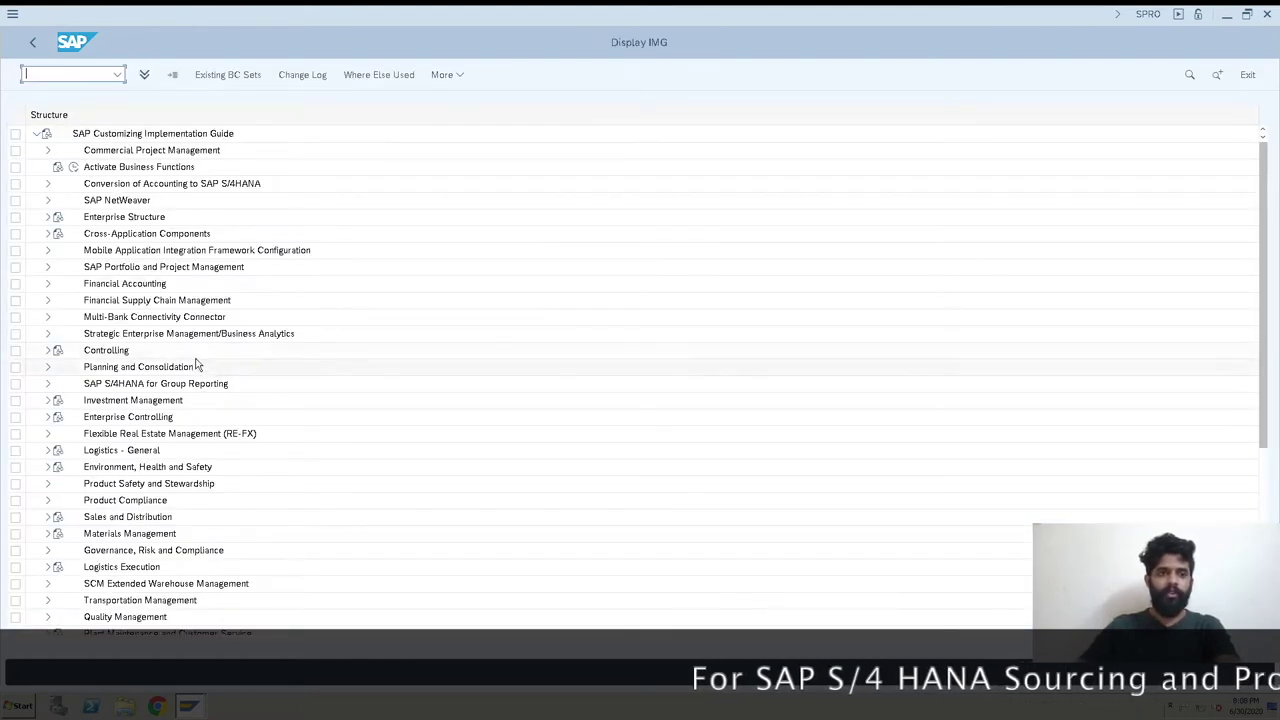
click(50, 453)
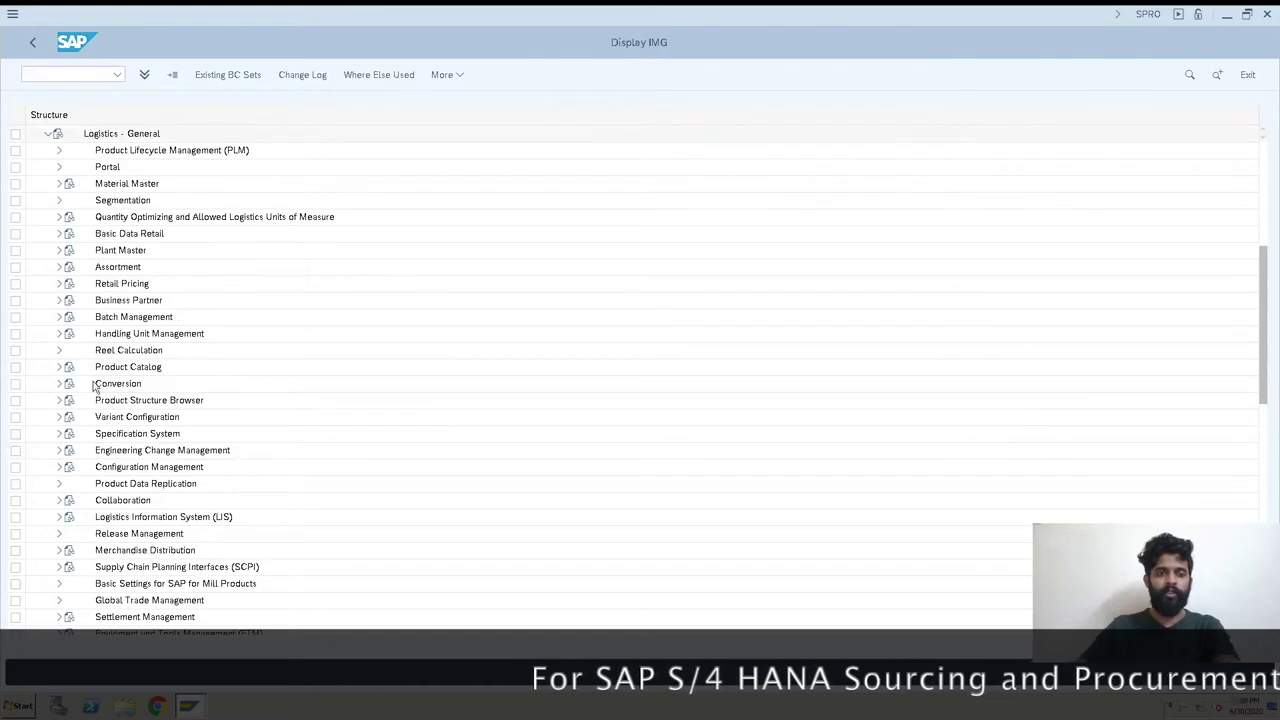
click(58, 184)
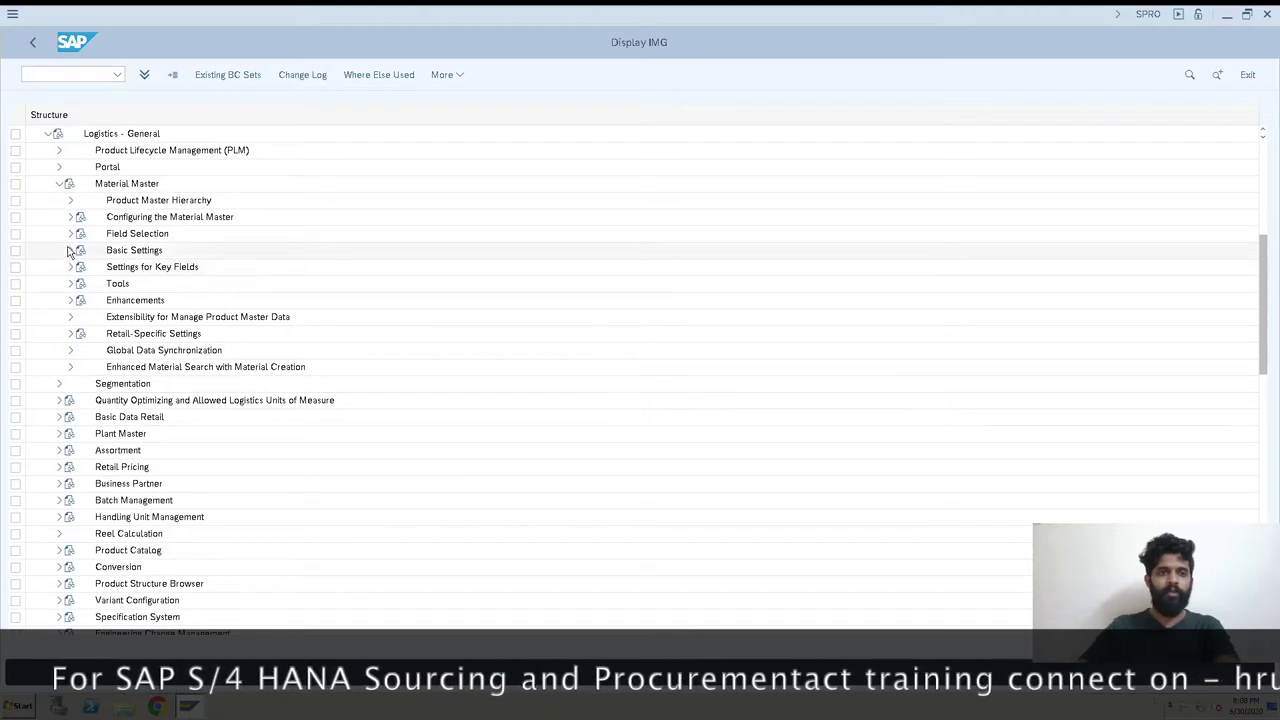
click(70, 250)
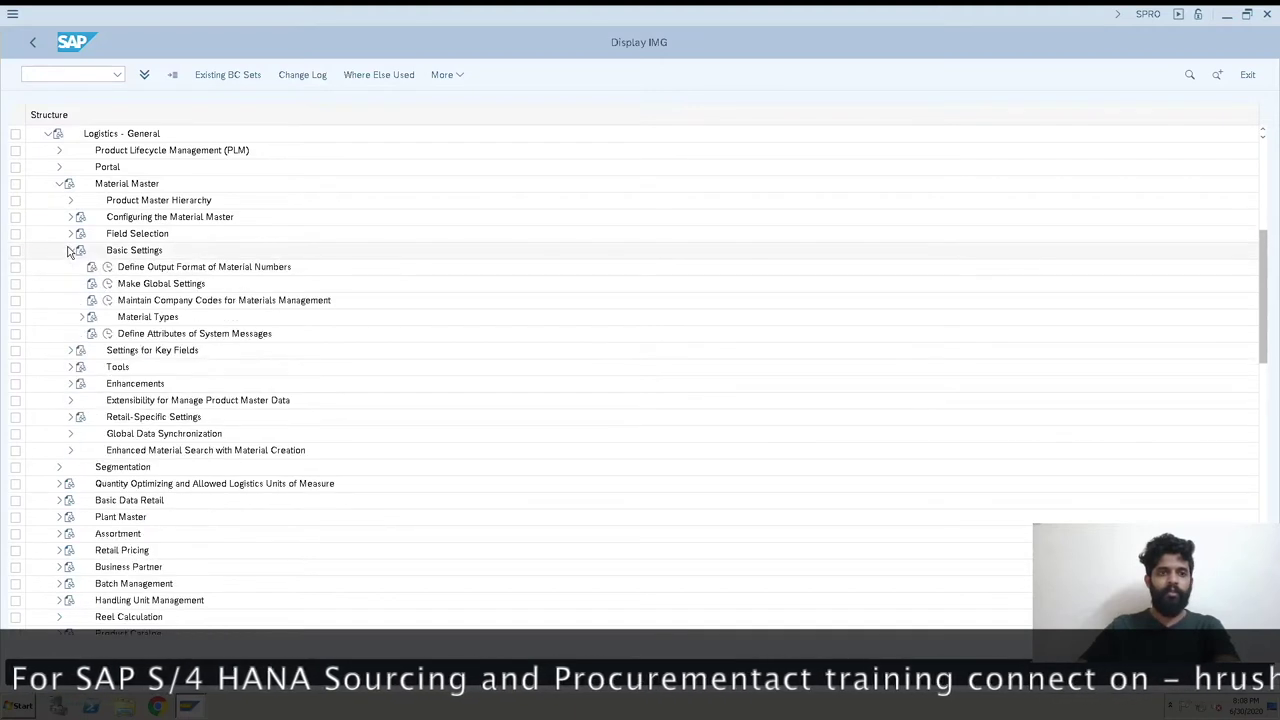
click(82, 317)
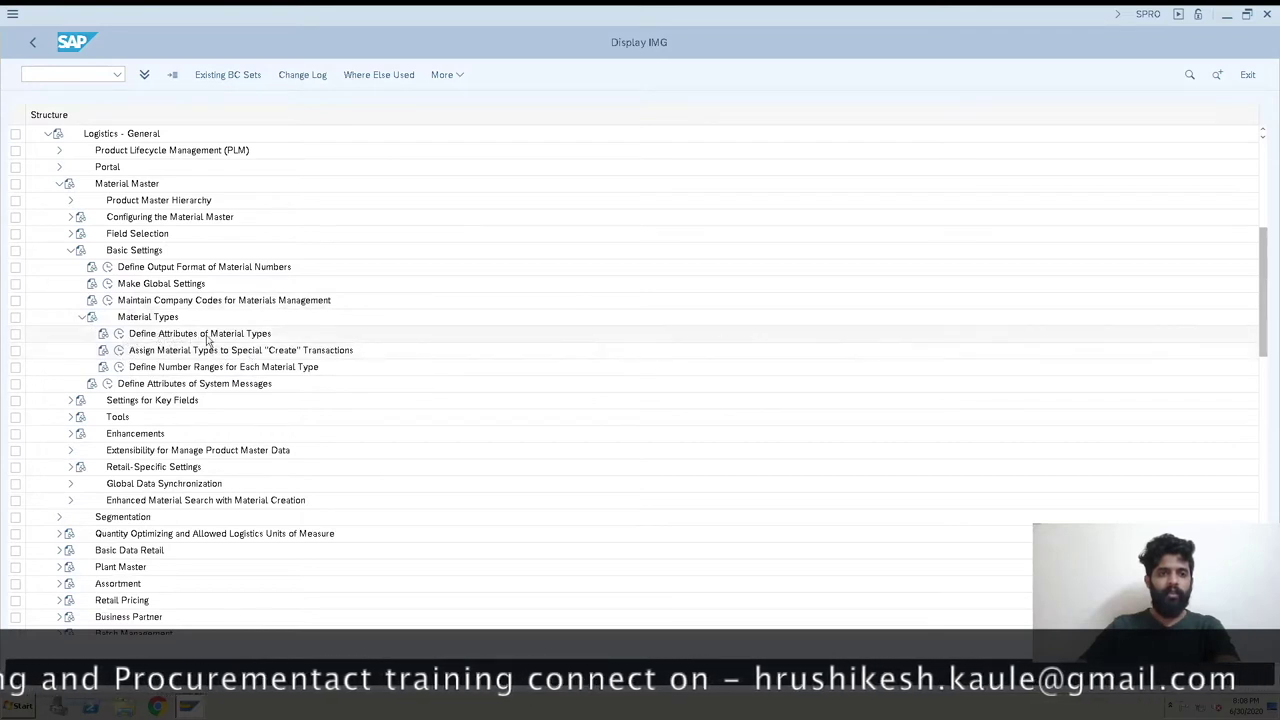
click(119, 338)
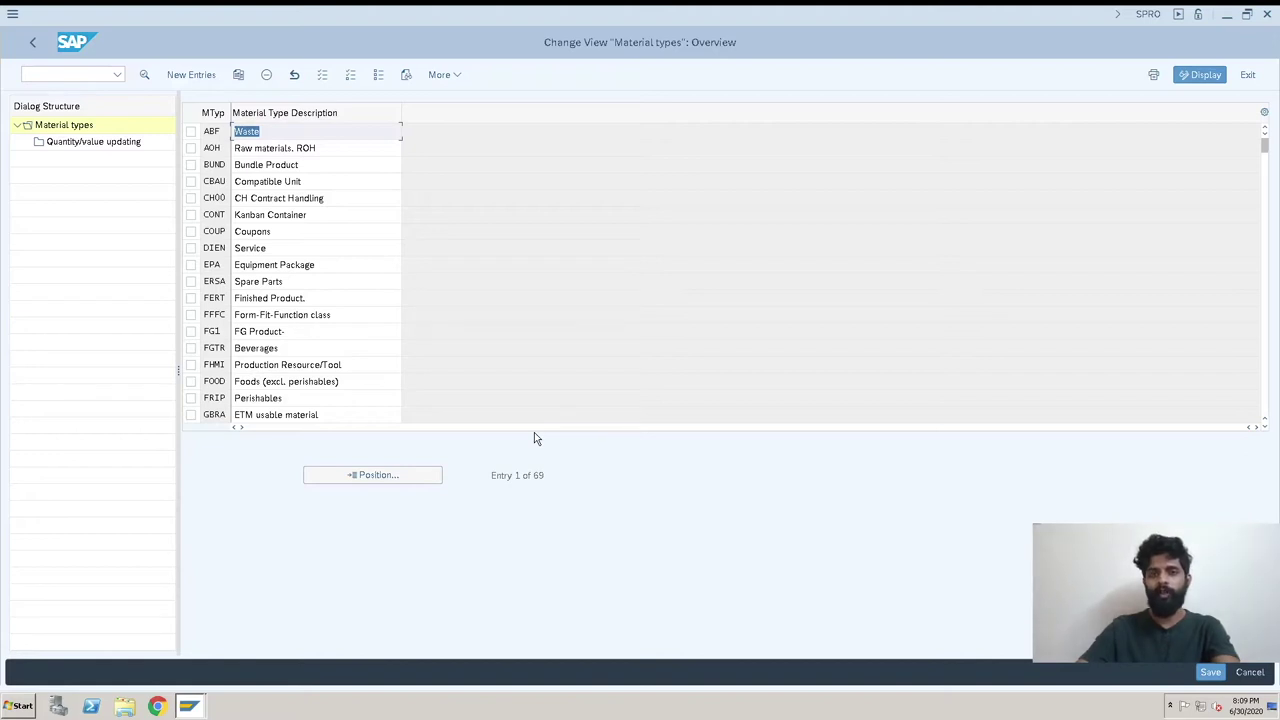
click(397, 477)
- Jump the material types table to RM01 and select the ROH row as the copy source
key(BackSpace)
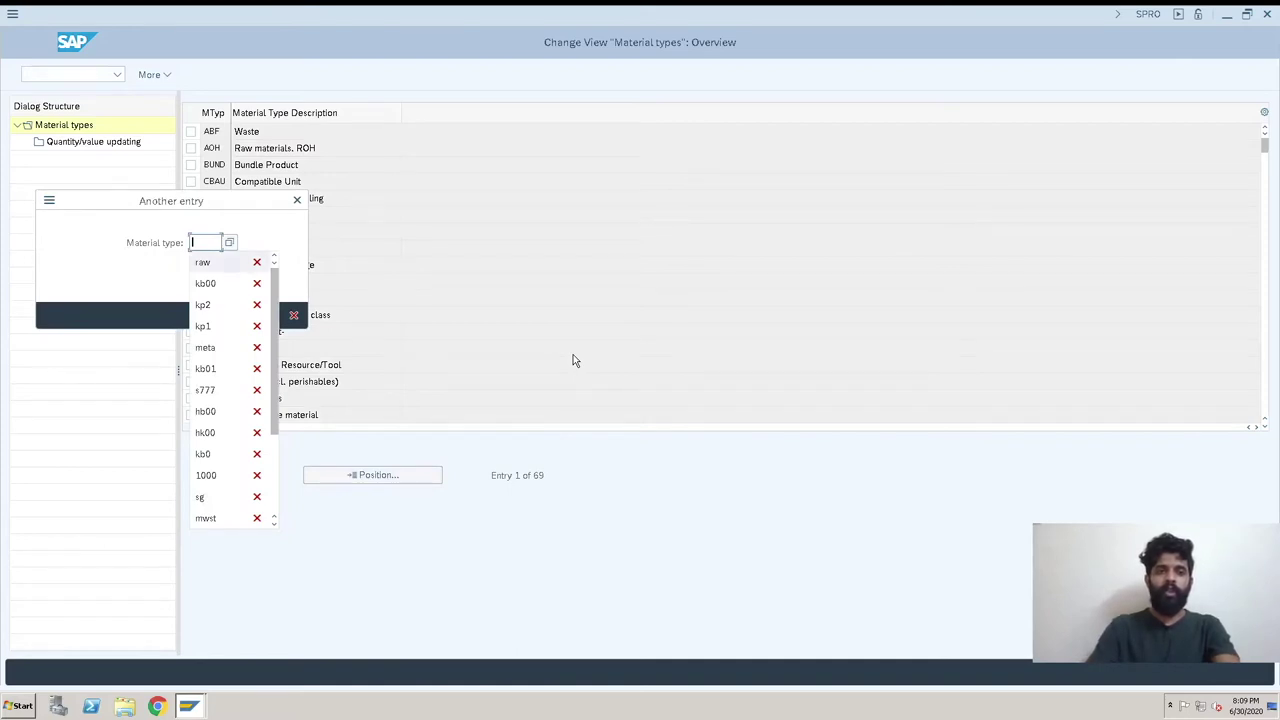
text(rm01)
key(Return)
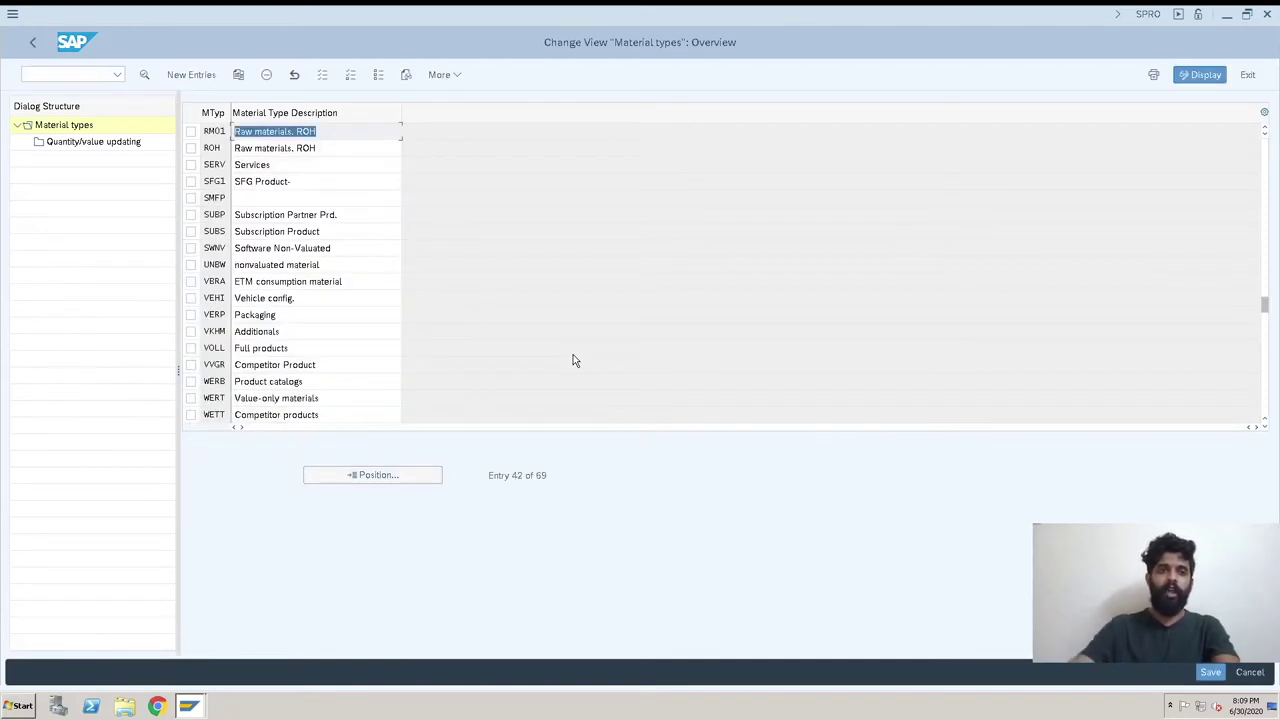
click(328, 148)
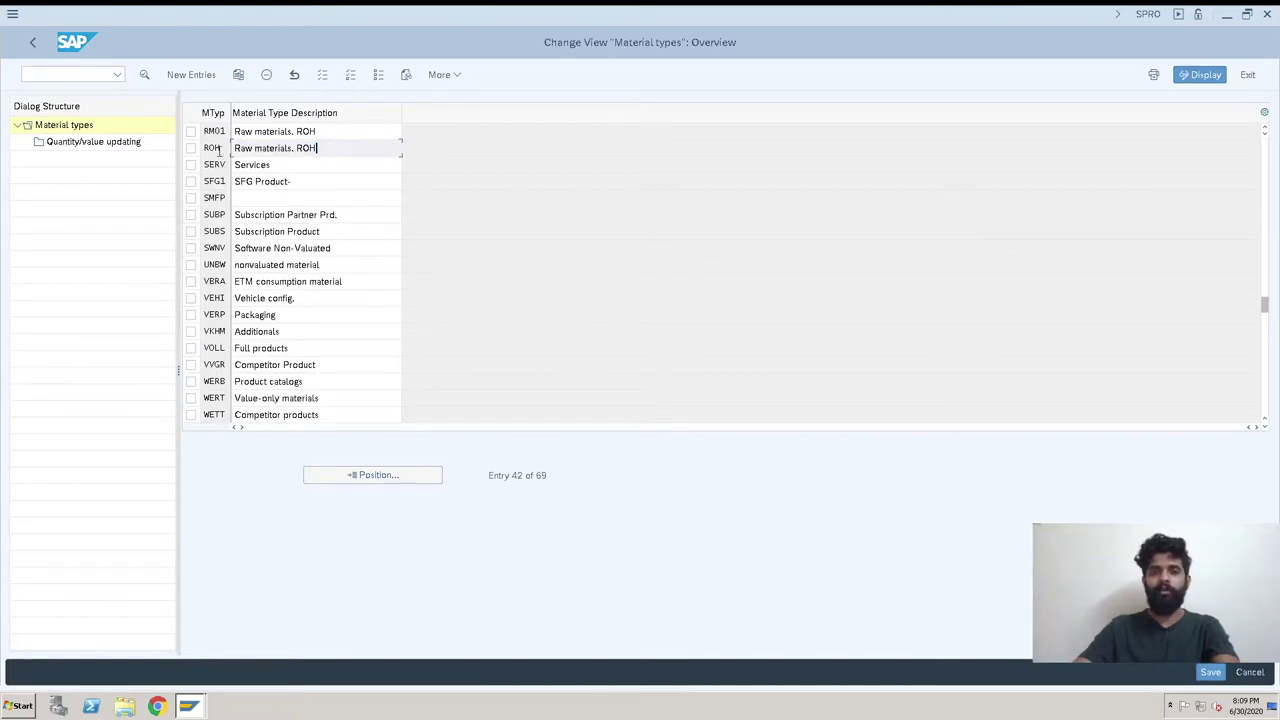
click(190, 148)
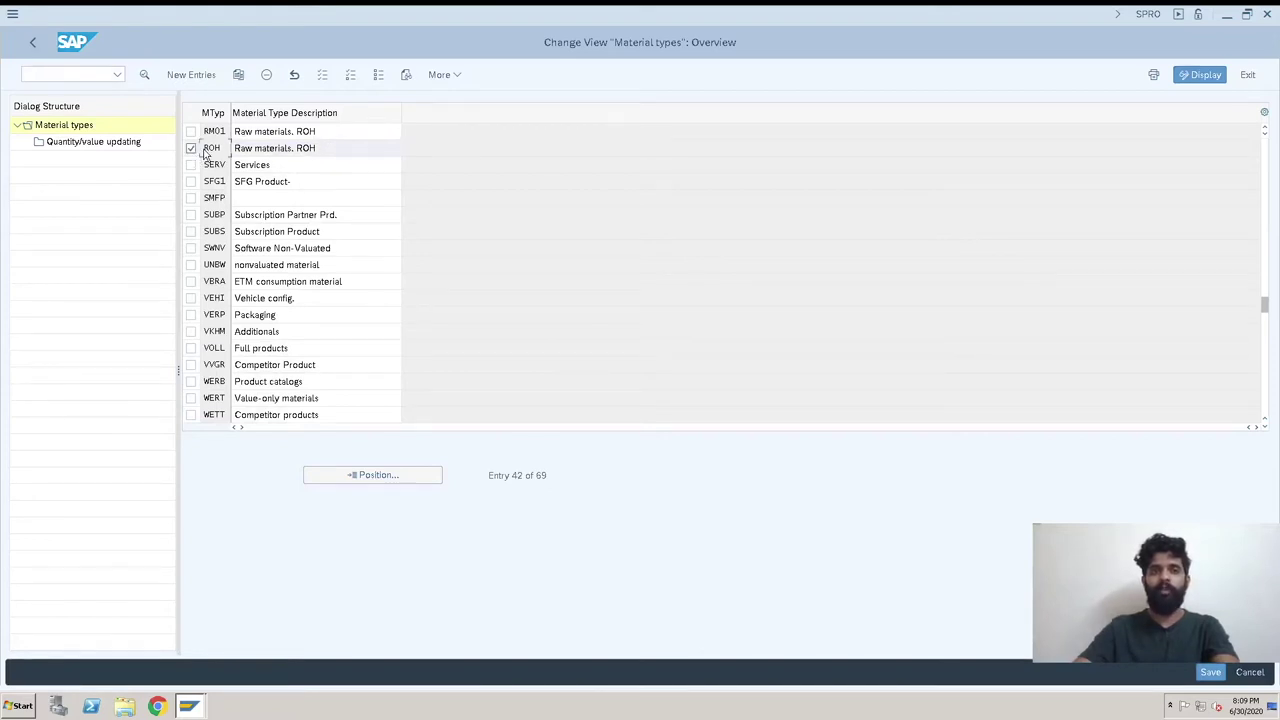
click(238, 75)
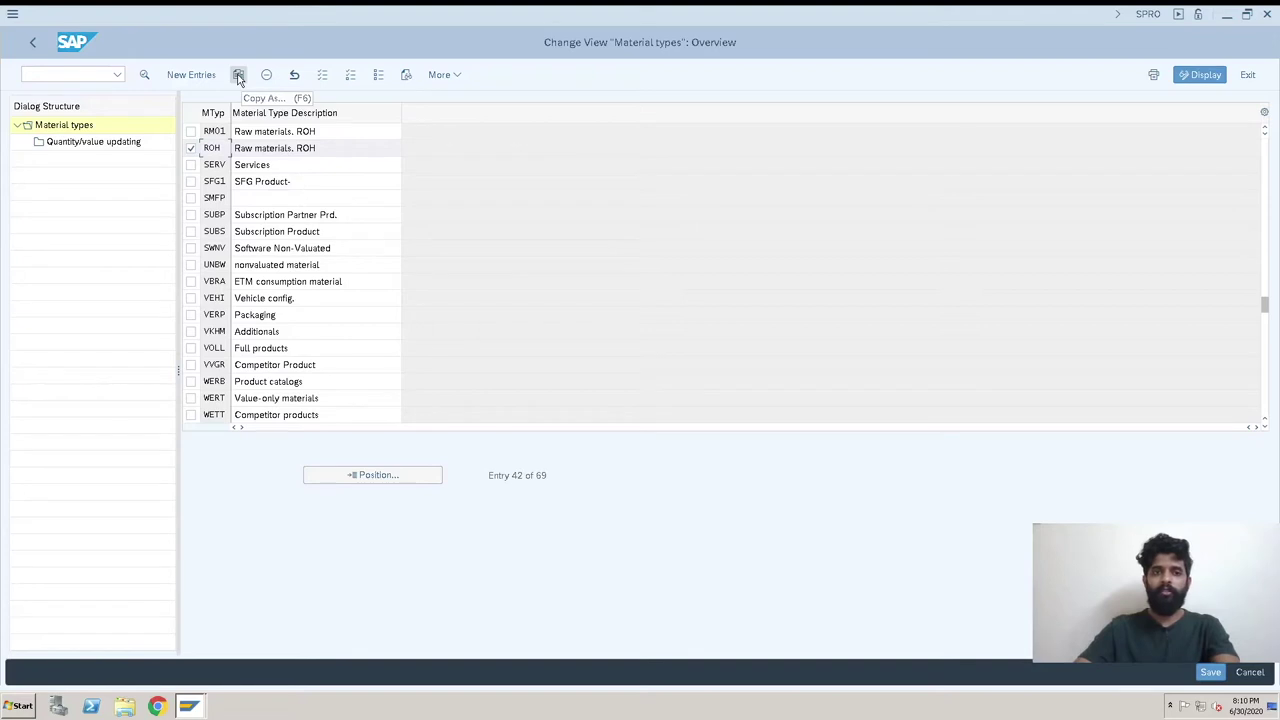
- Copy ROH as new material type zraw with the description 'Raw materials. KB'
click(239, 76)
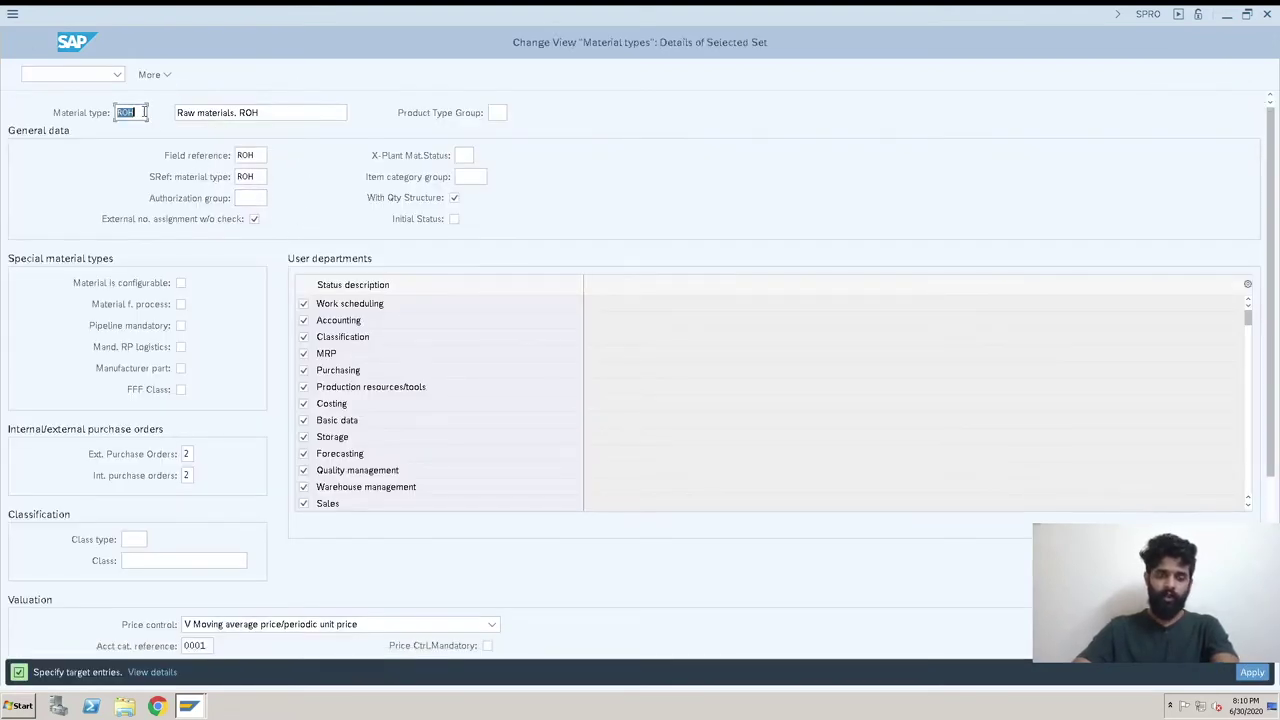
key(BackSpace)
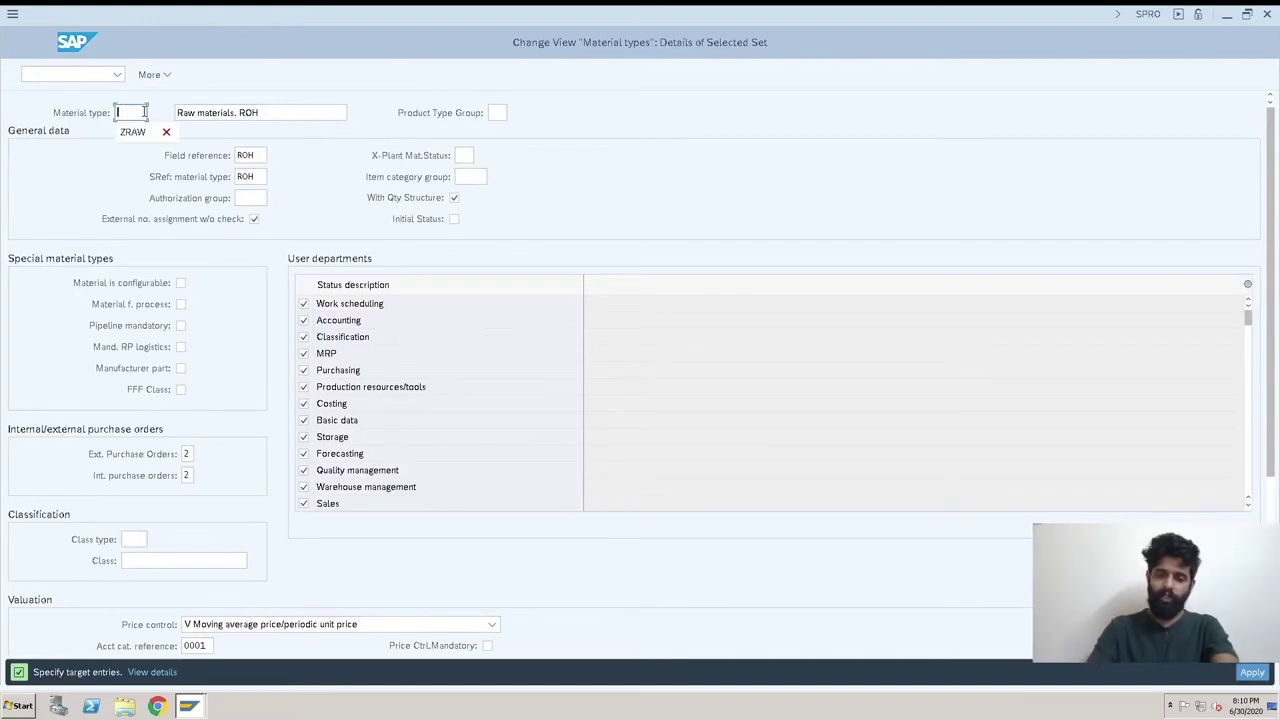
text(z)
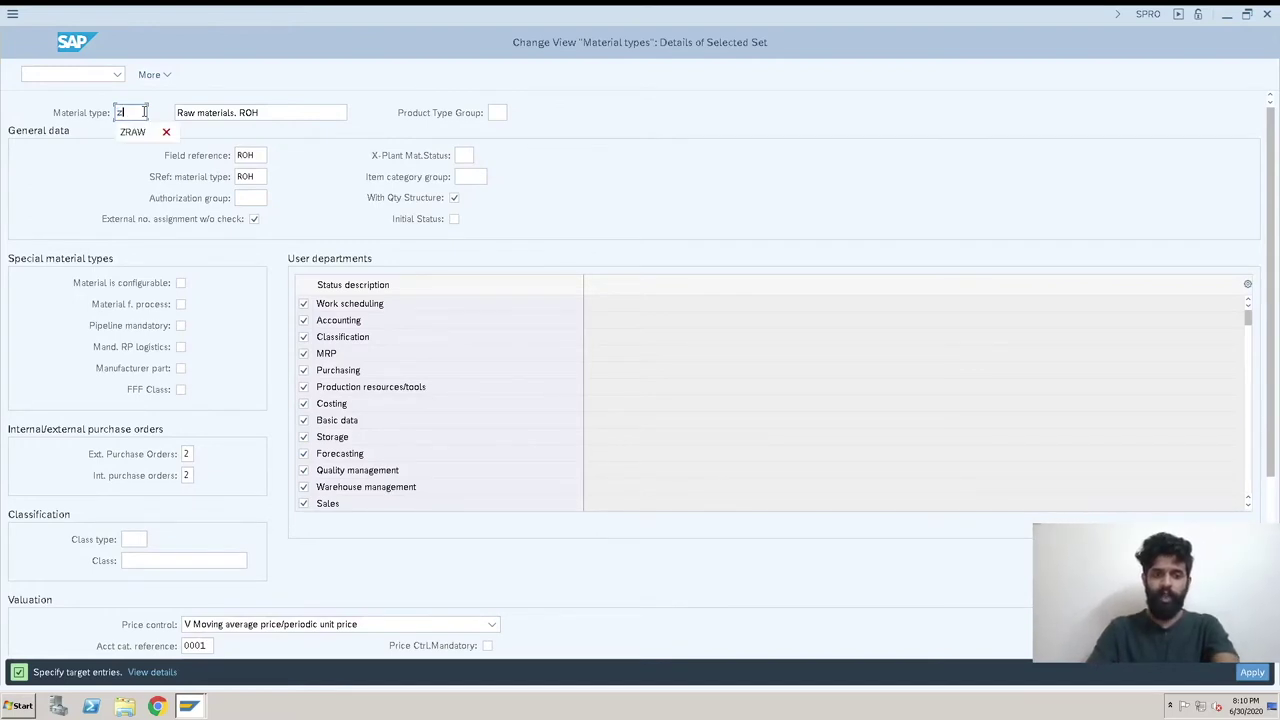
text(raw)
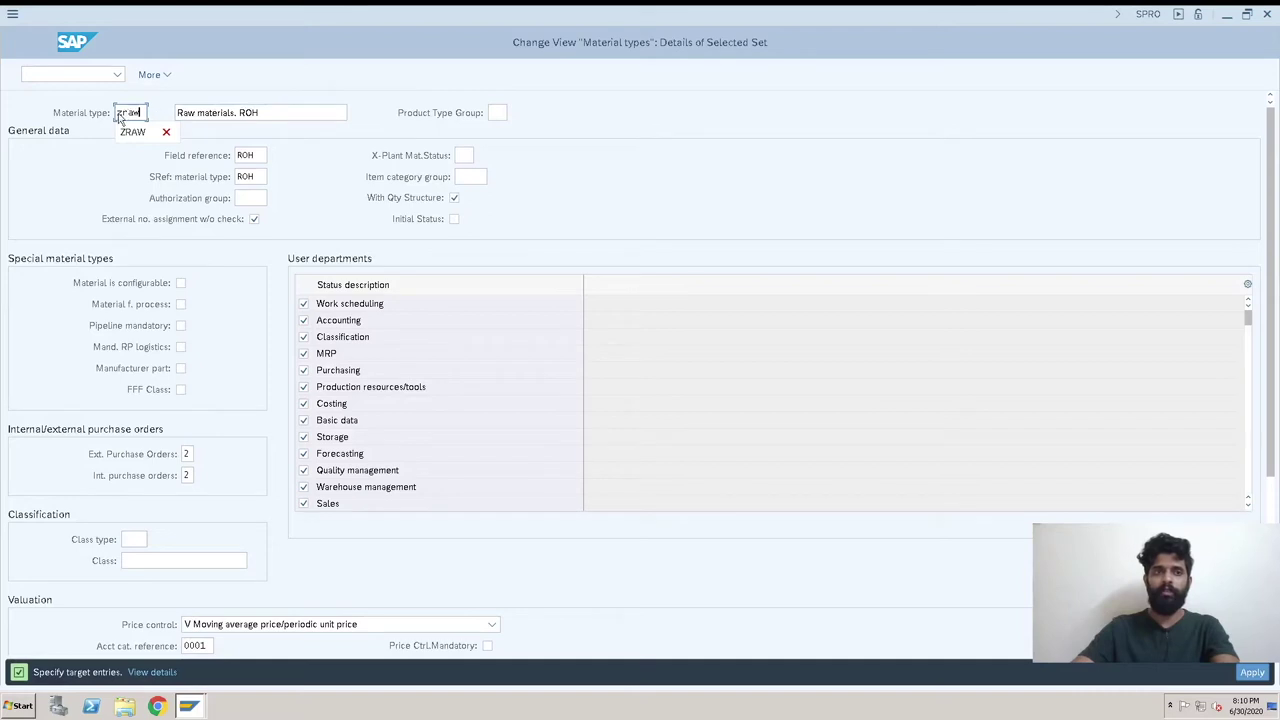
click(269, 112)
key(BackSpace)
key(BackSpace)
key(BackSpace)
key(BackSpace)
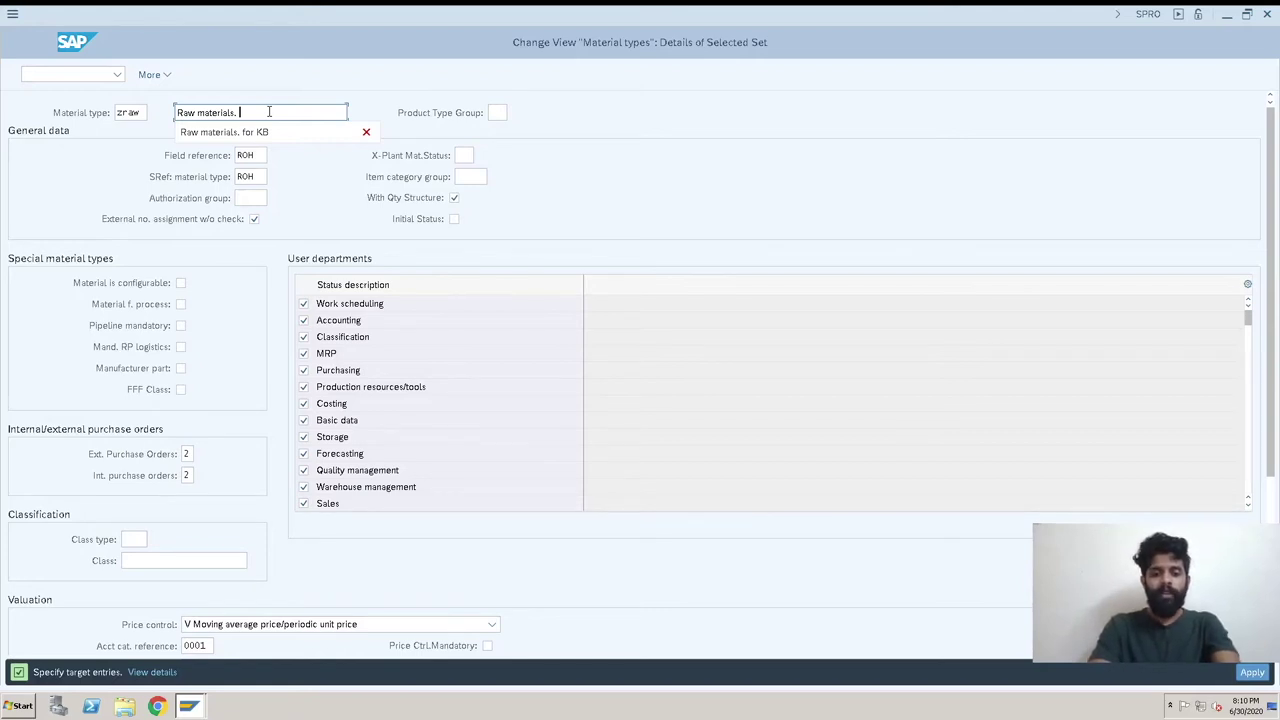
text(KB)
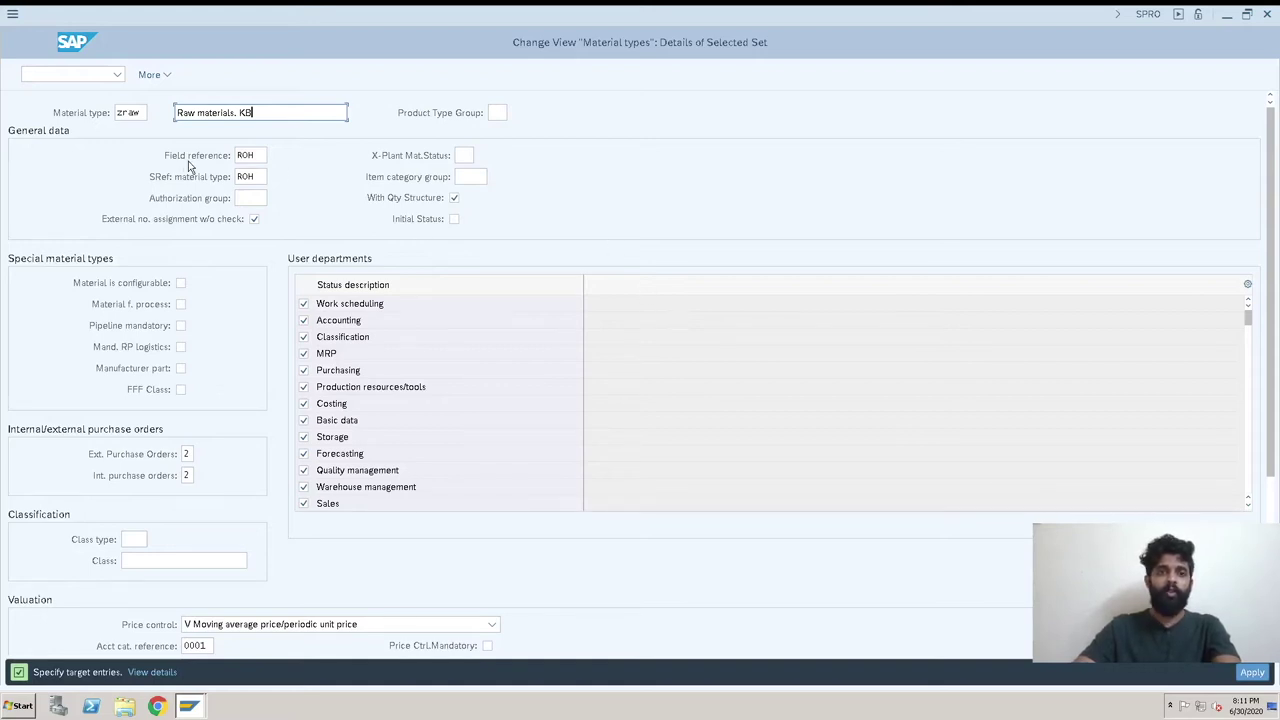
click(258, 155)
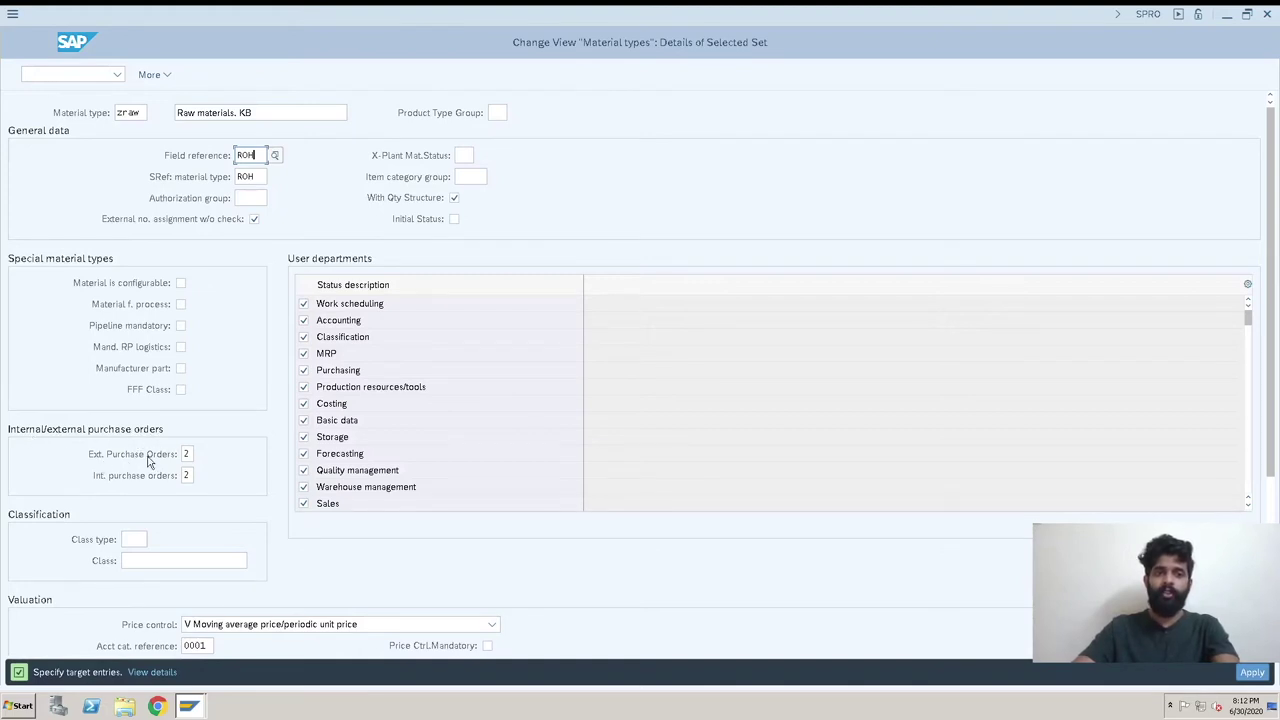
click(186, 454)
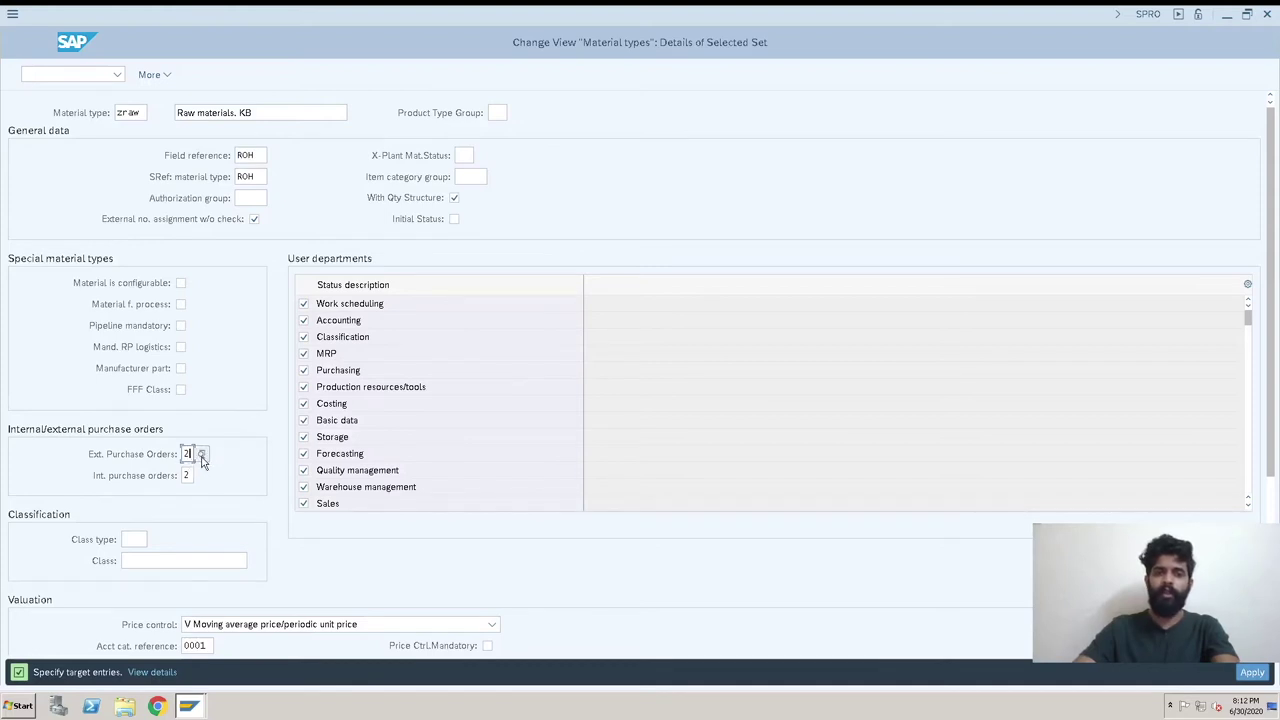
- Set Ext. Purchase Orders to 2, 'External purchase orders allowed', from the value help
click(201, 455)
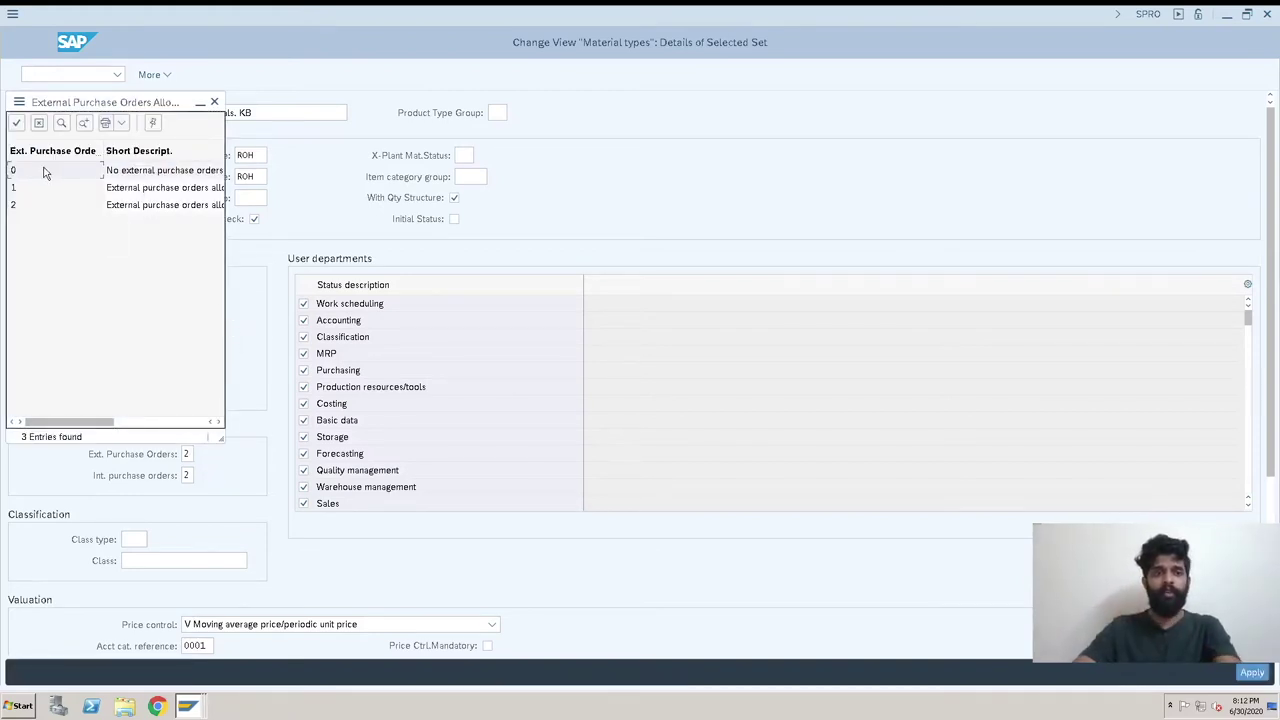
click(218, 422)
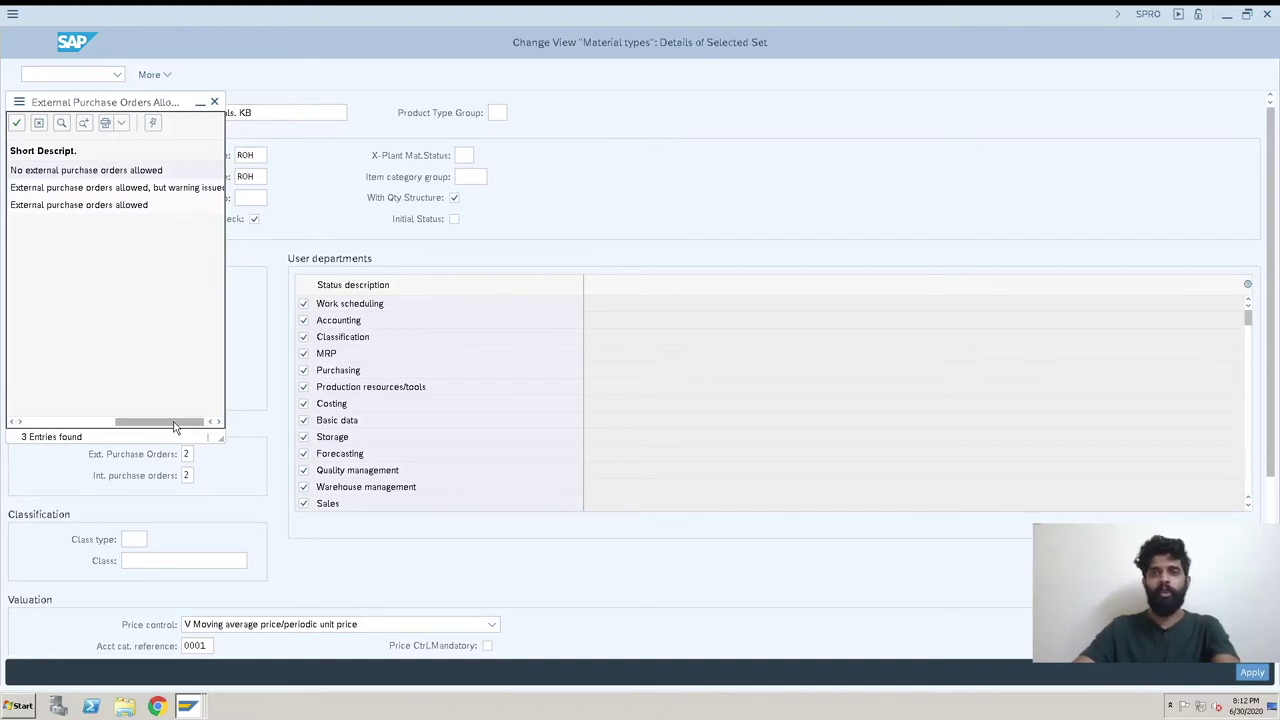
drag(173, 427, 100, 426)
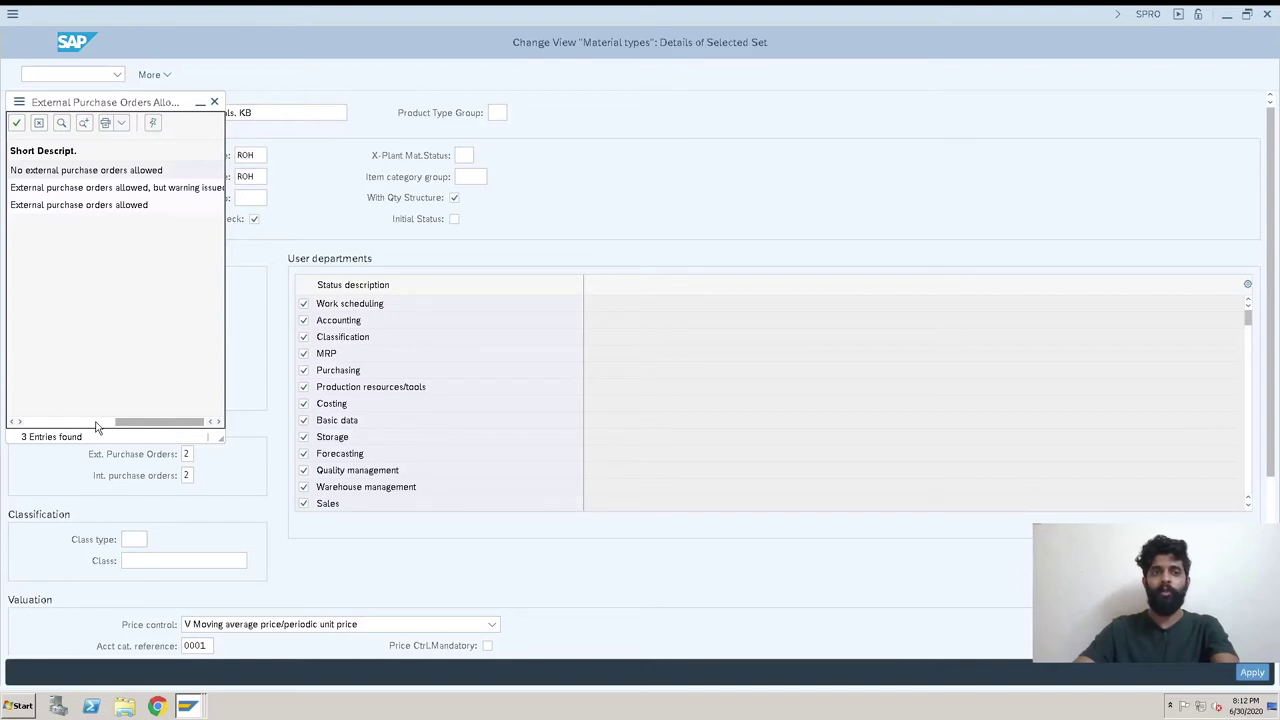
click(16, 423)
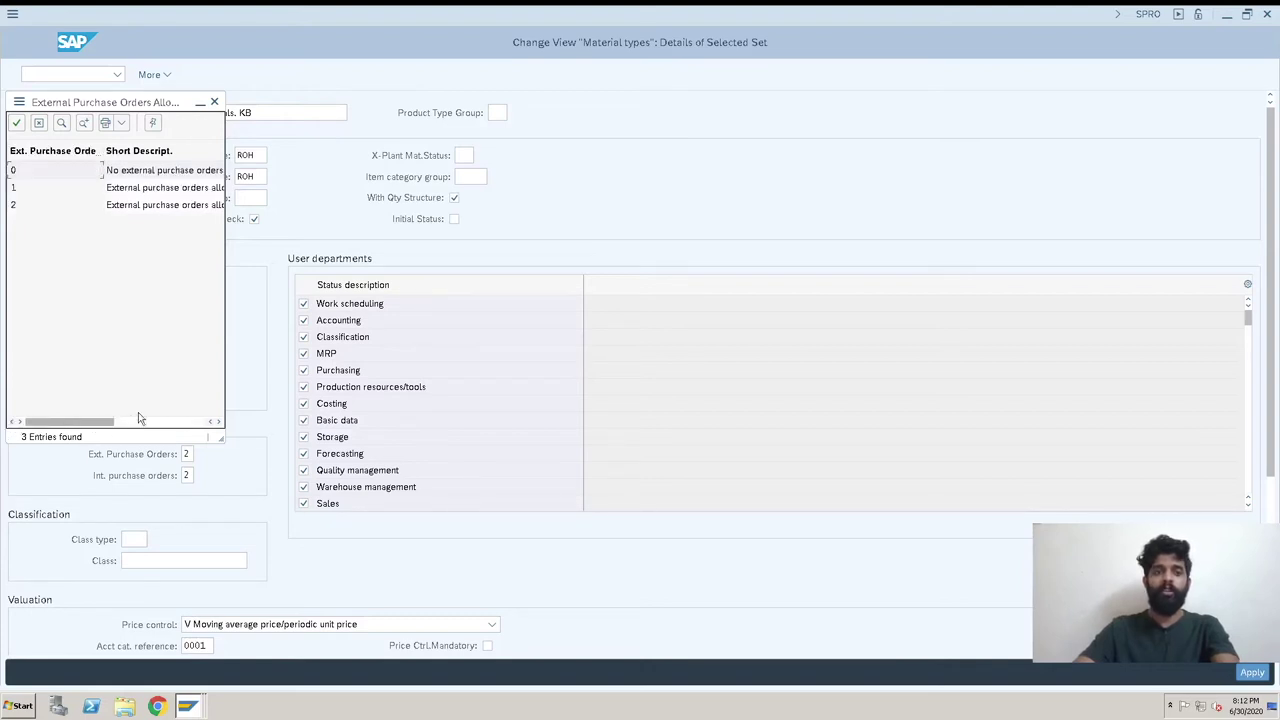
click(219, 423)
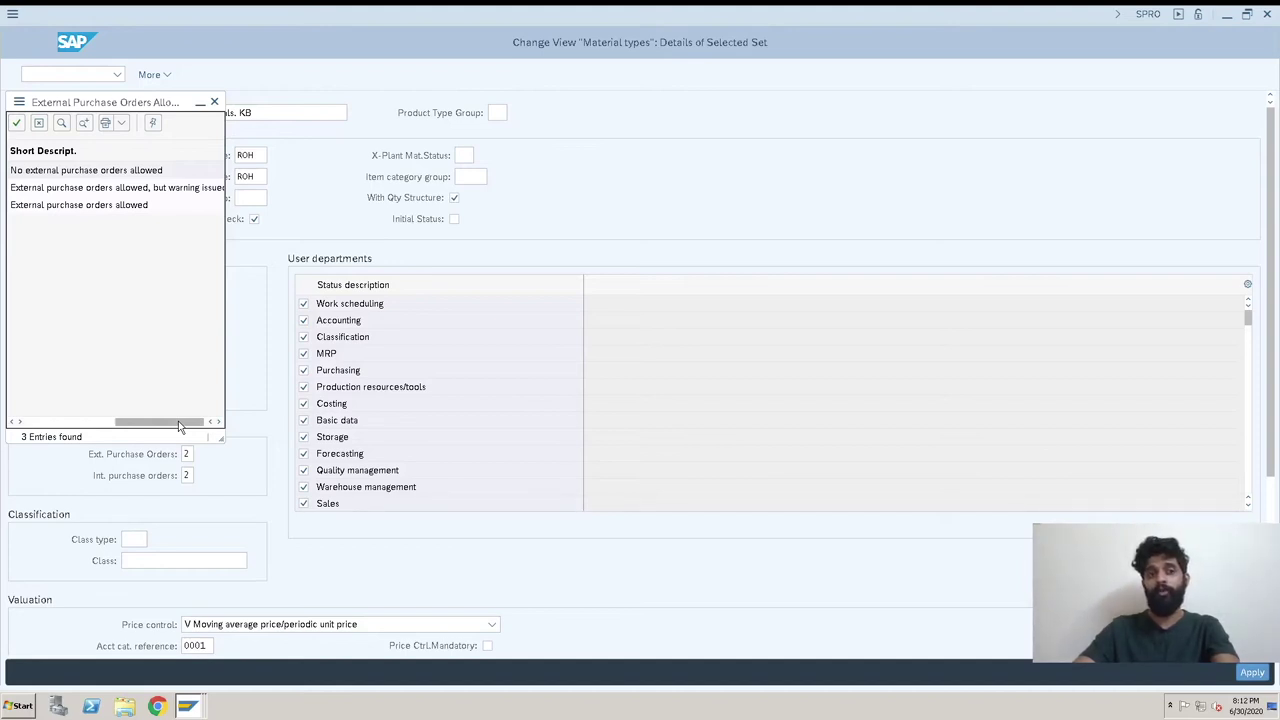
drag(180, 427, 90, 425)
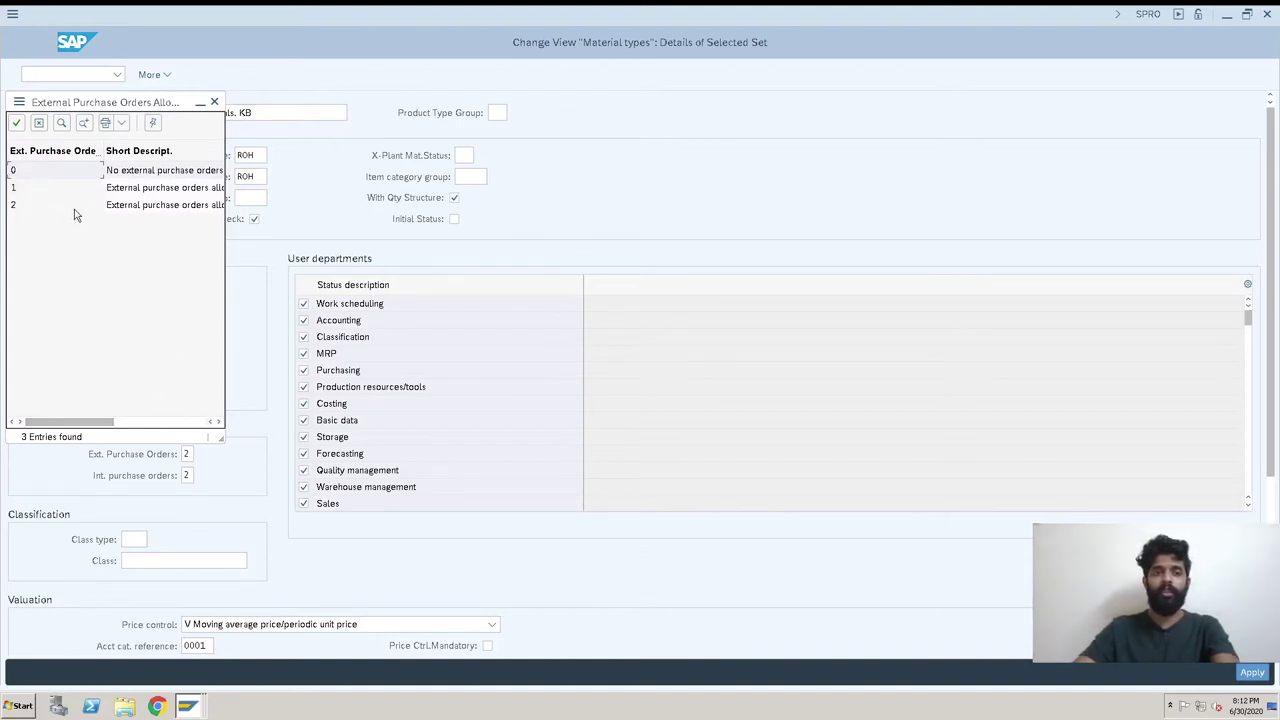
click(218, 422)
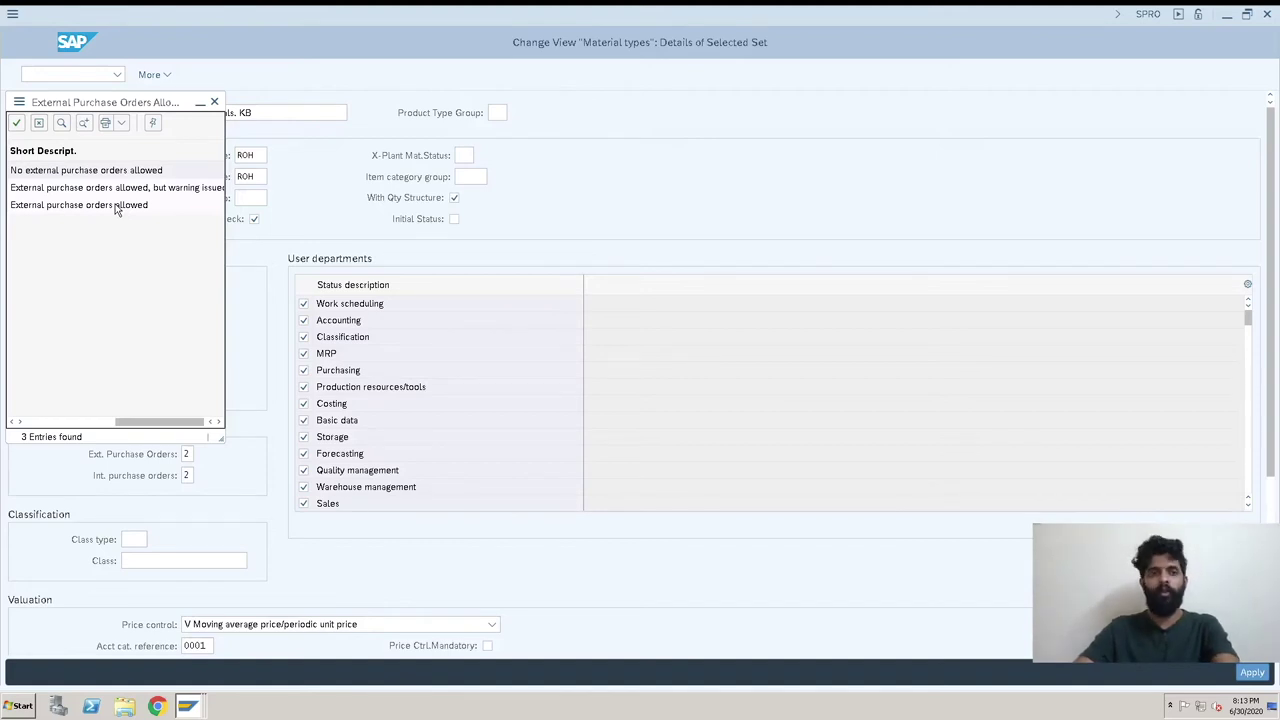
double_click(116, 206)
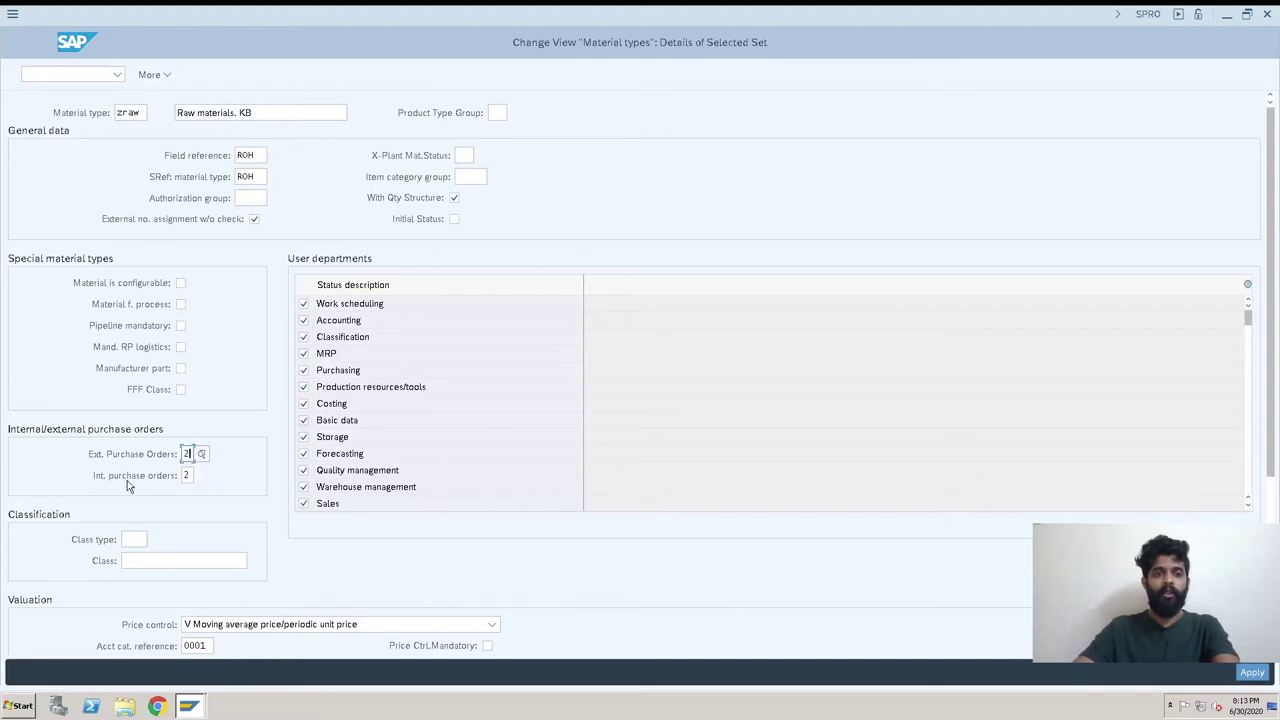
click(190, 477)
click(202, 477)
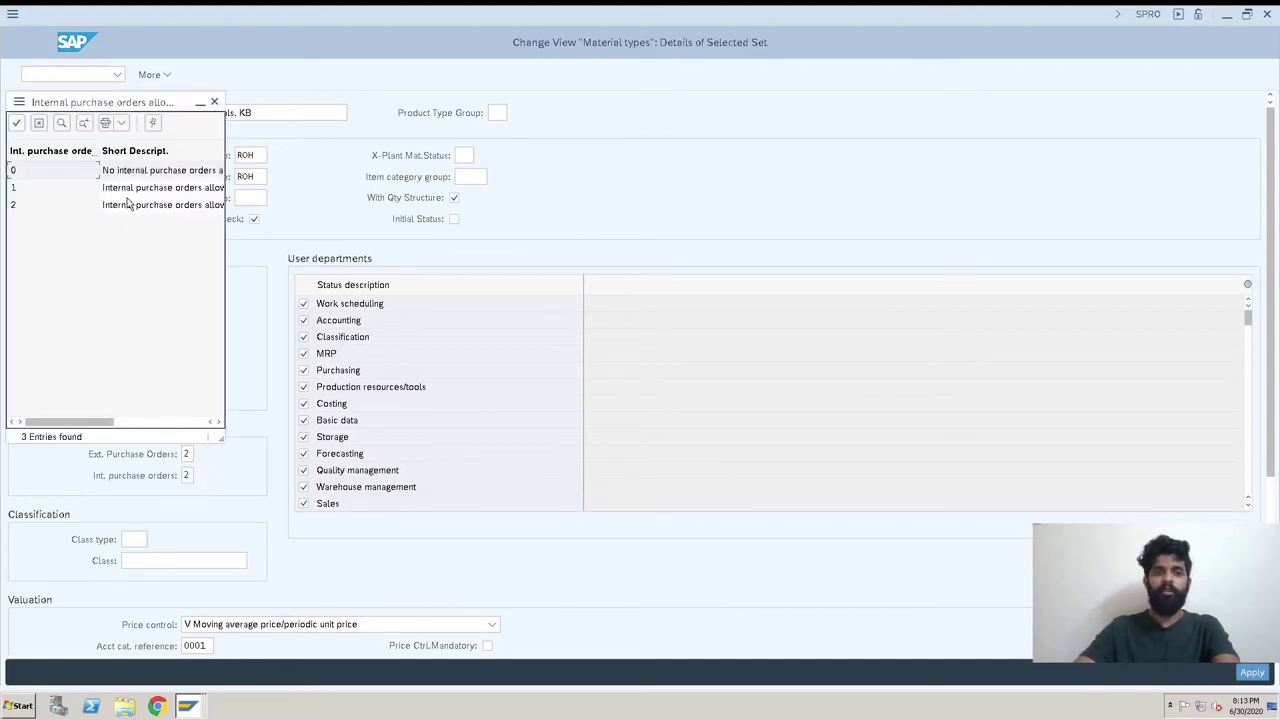
click(219, 422)
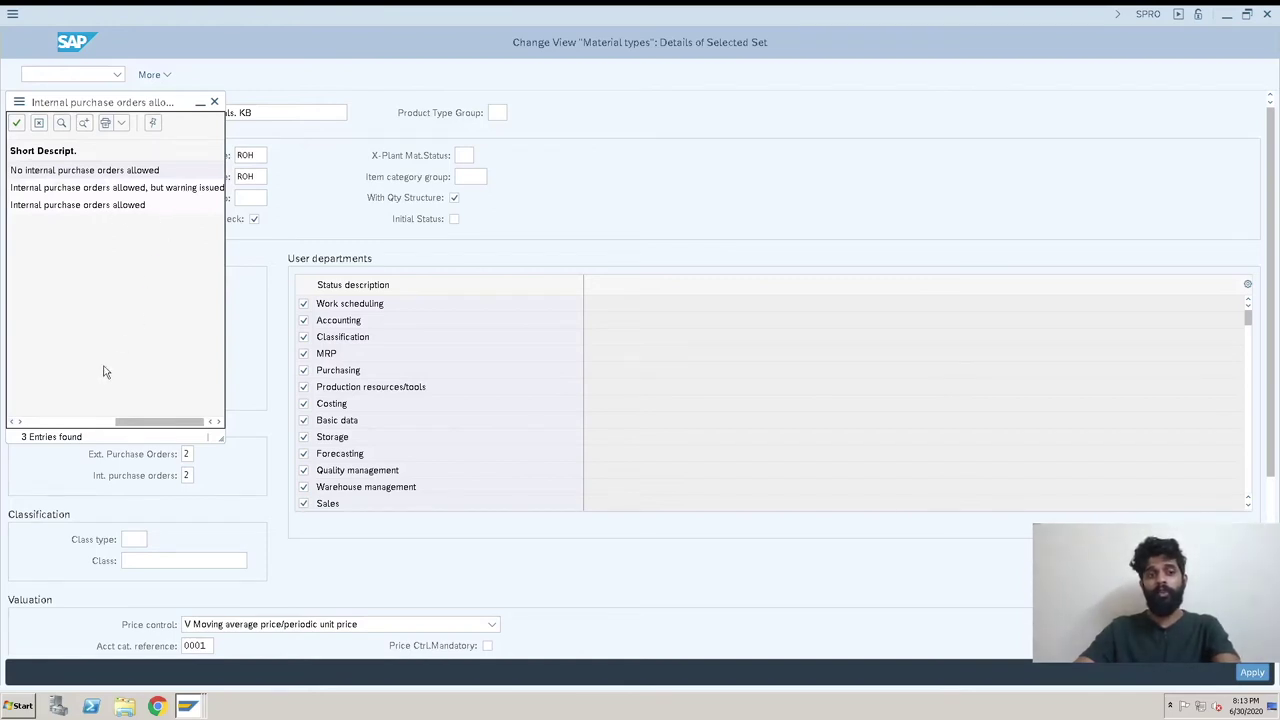
click(15, 422)
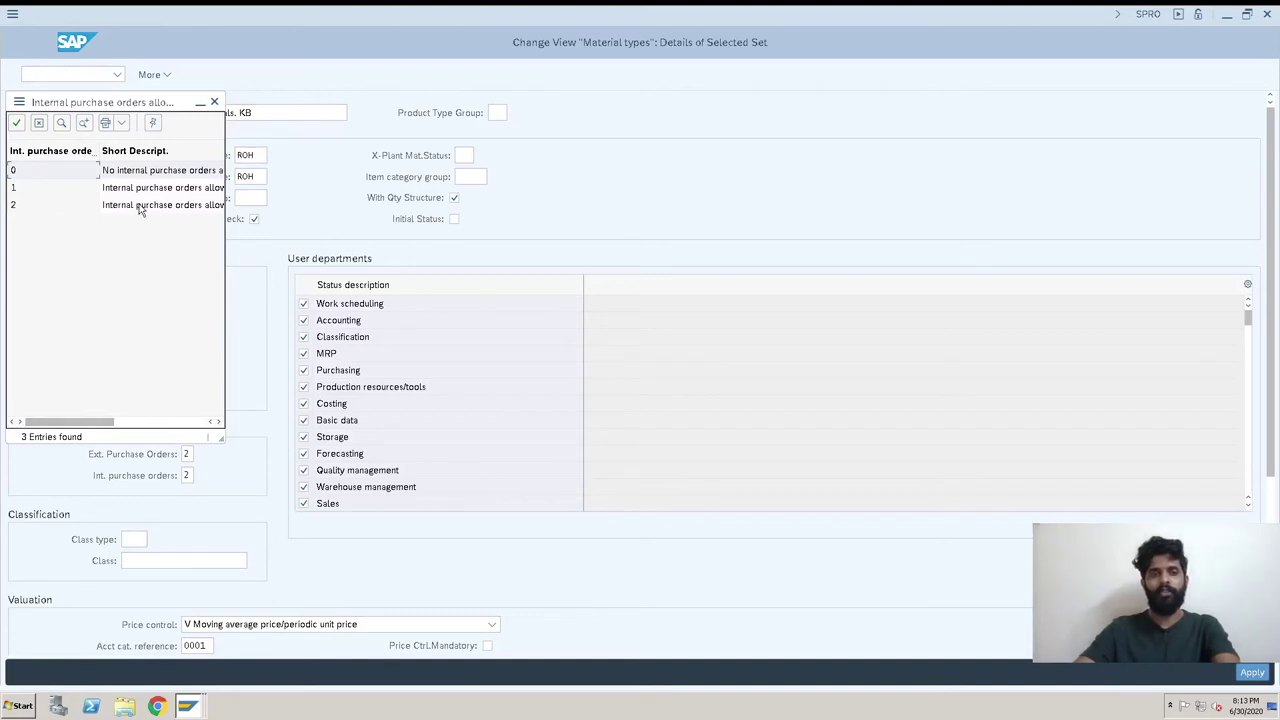
click(213, 103)
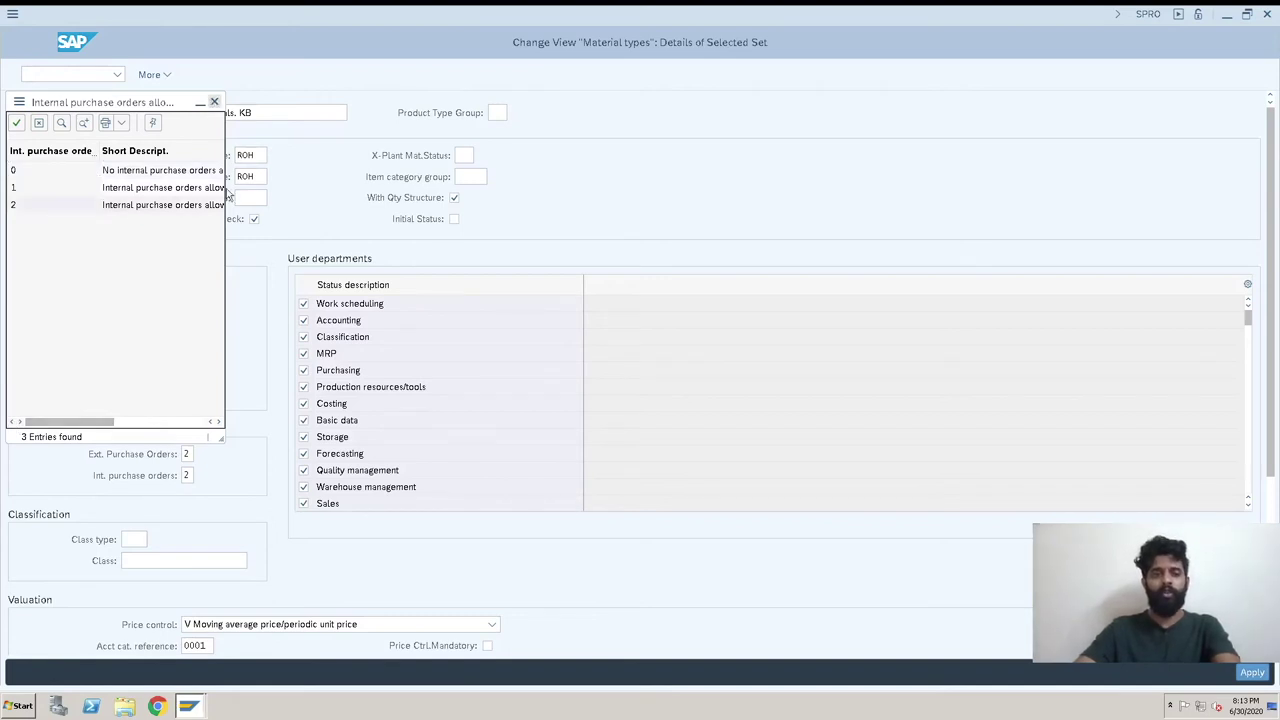
scroll(1083, 309, down, 2)
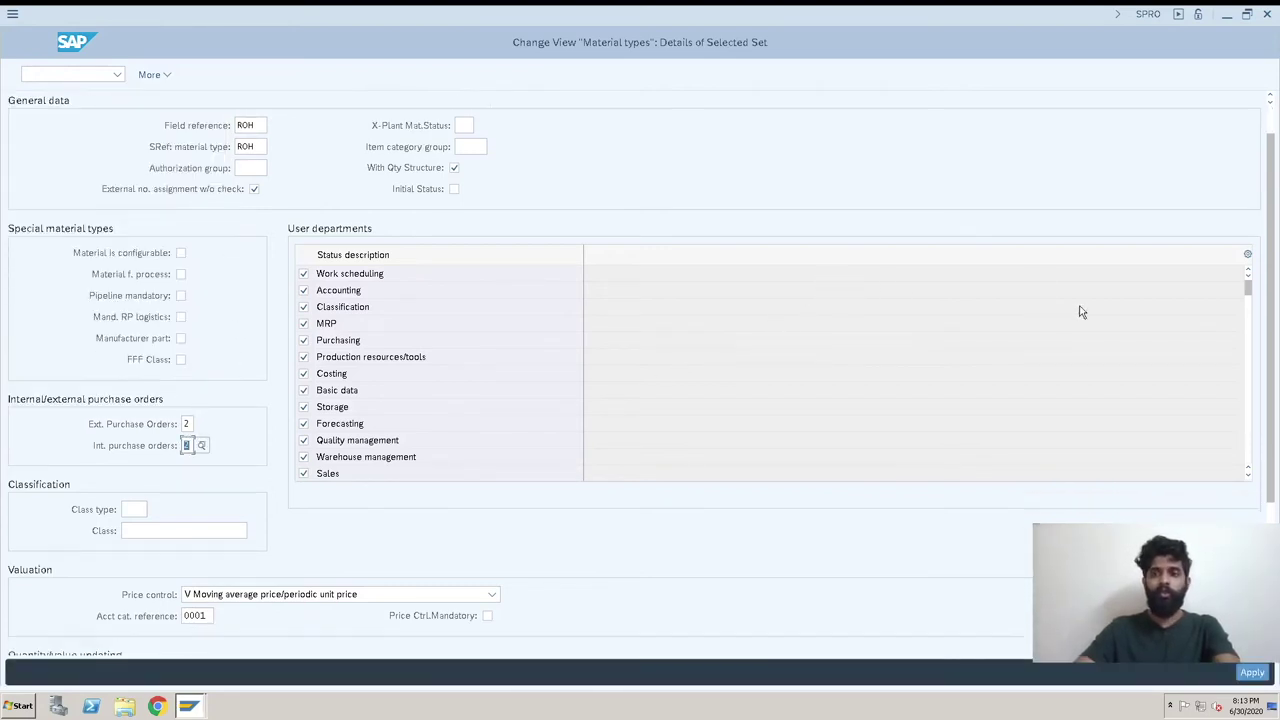
scroll(725, 410, down, 1)
scroll(725, 410, down, 1)
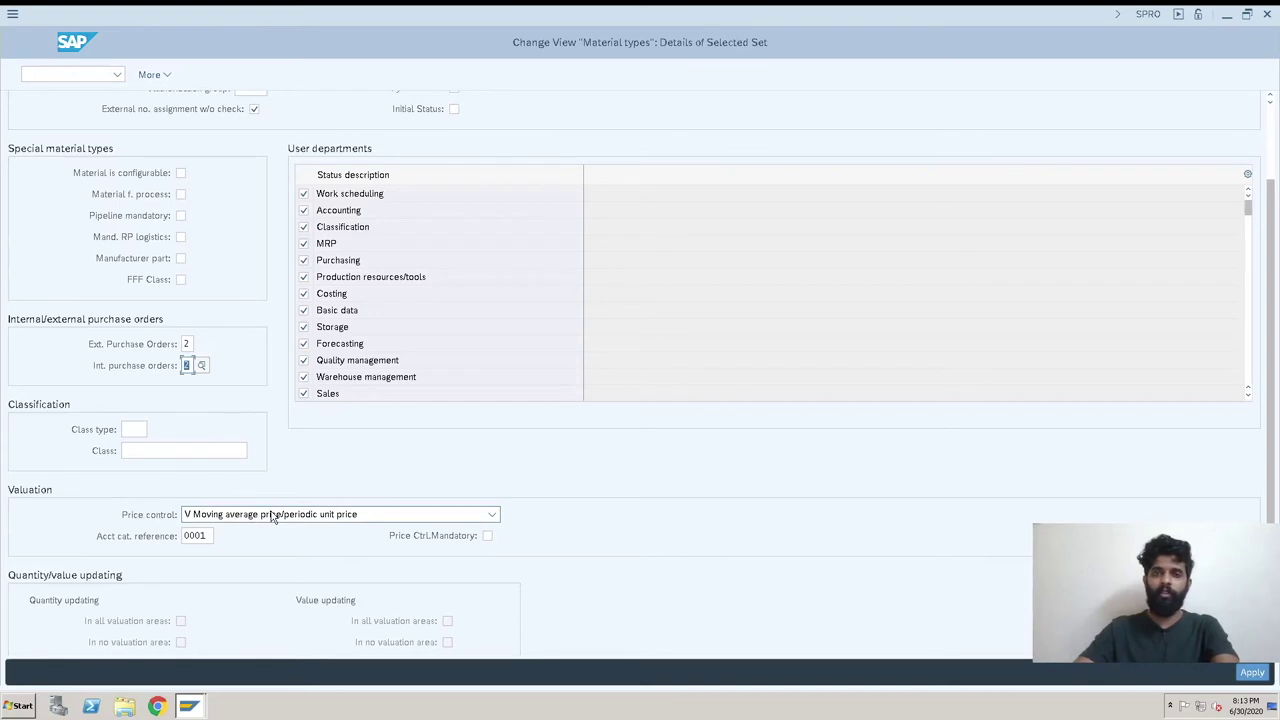
scroll(271, 516, down, 1)
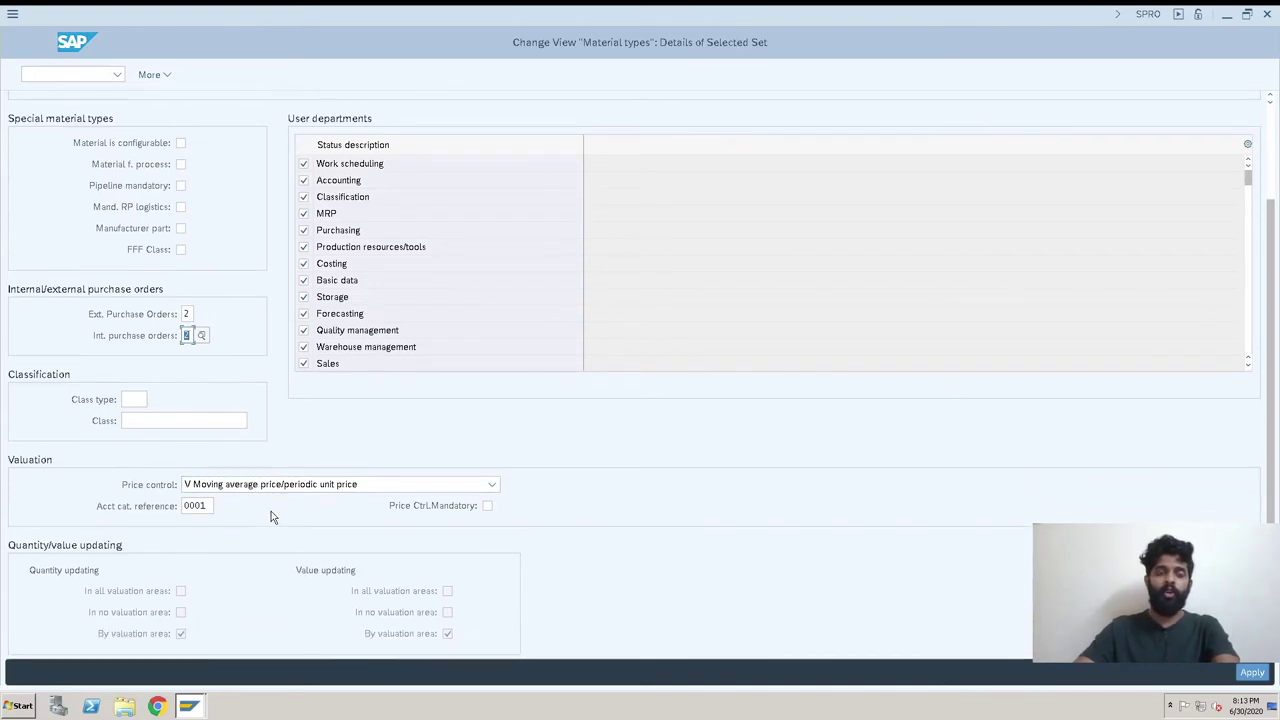
scroll(271, 513, down, 1)
click(350, 466)
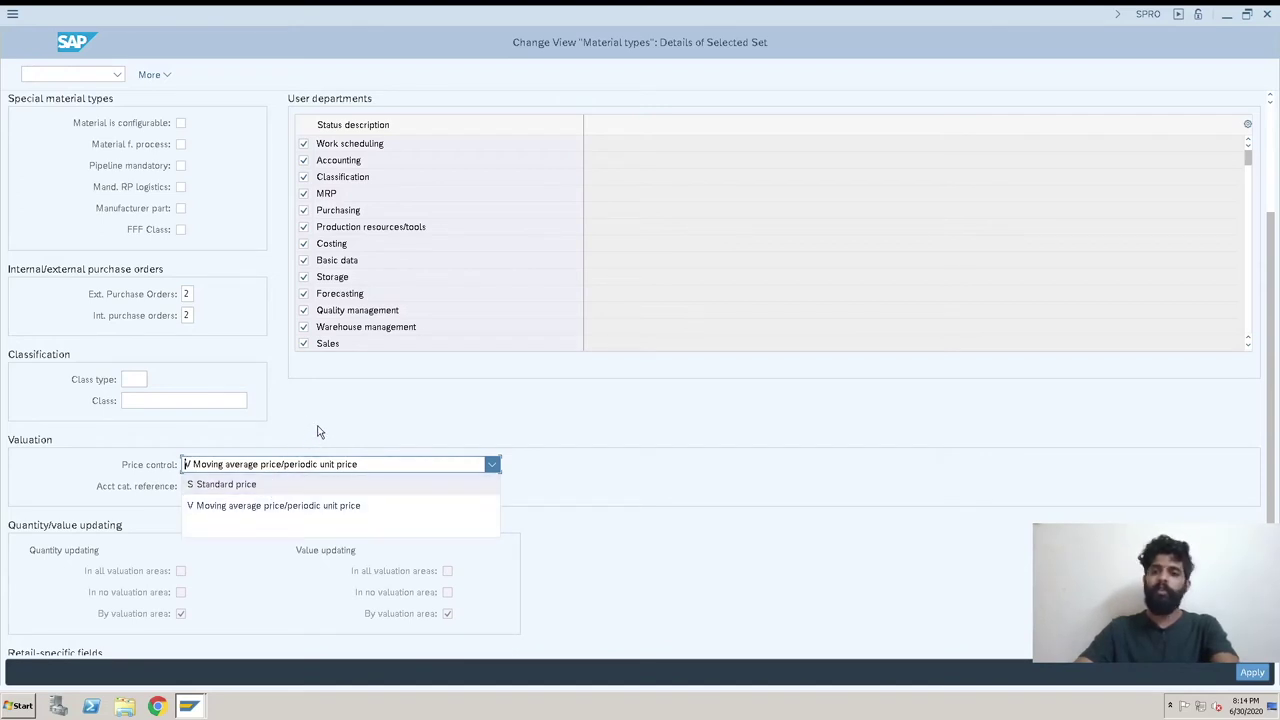
key(Escape)
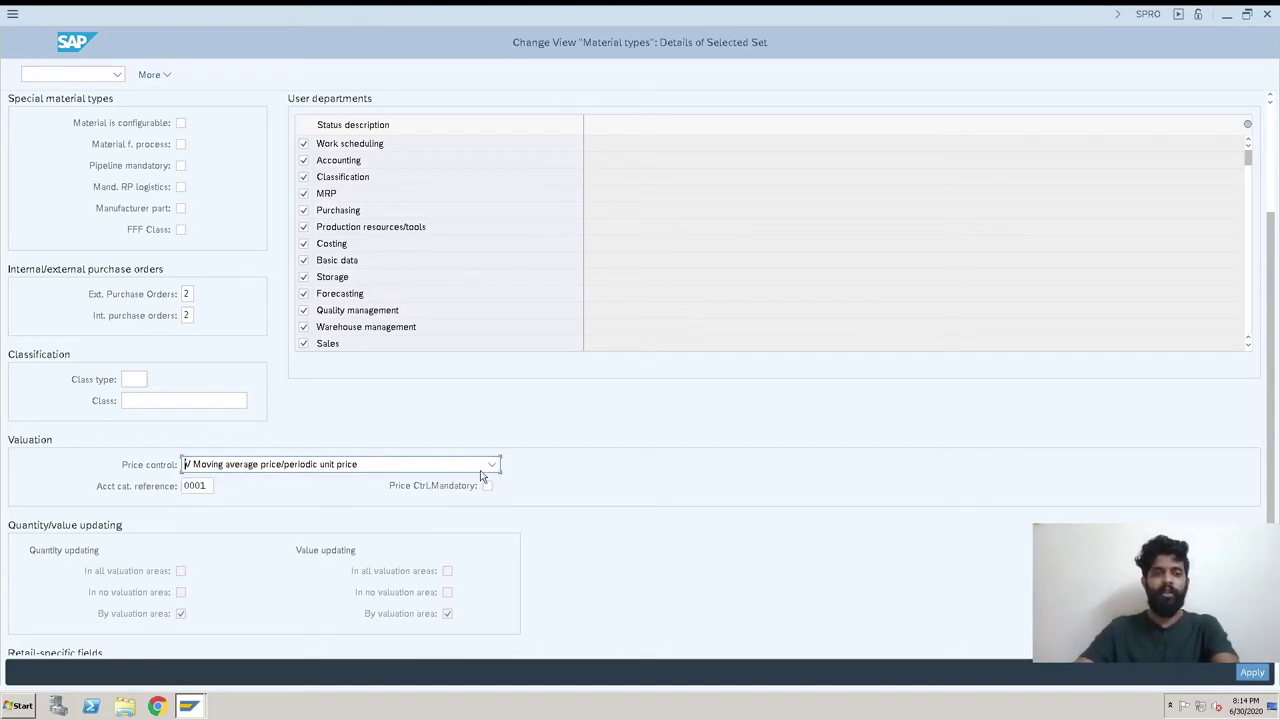
scroll(480, 470, down, 1)
scroll(480, 476, down, 1)
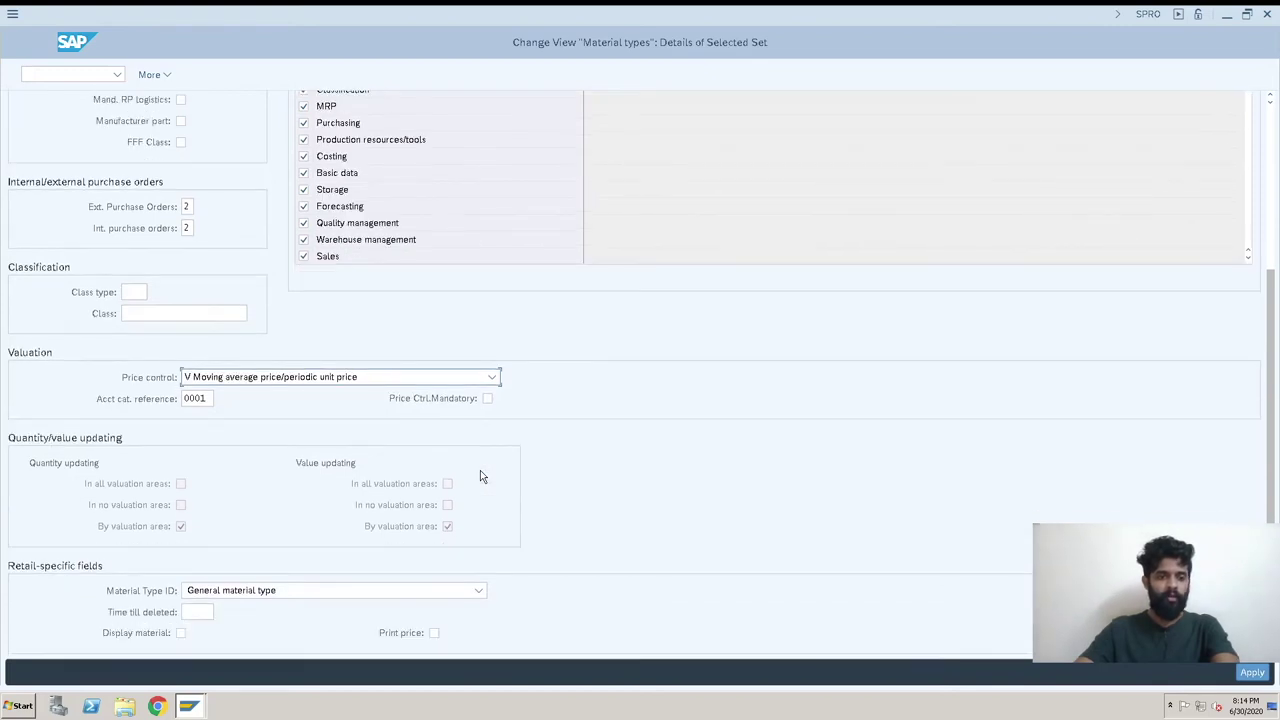
scroll(480, 476, up, 4)
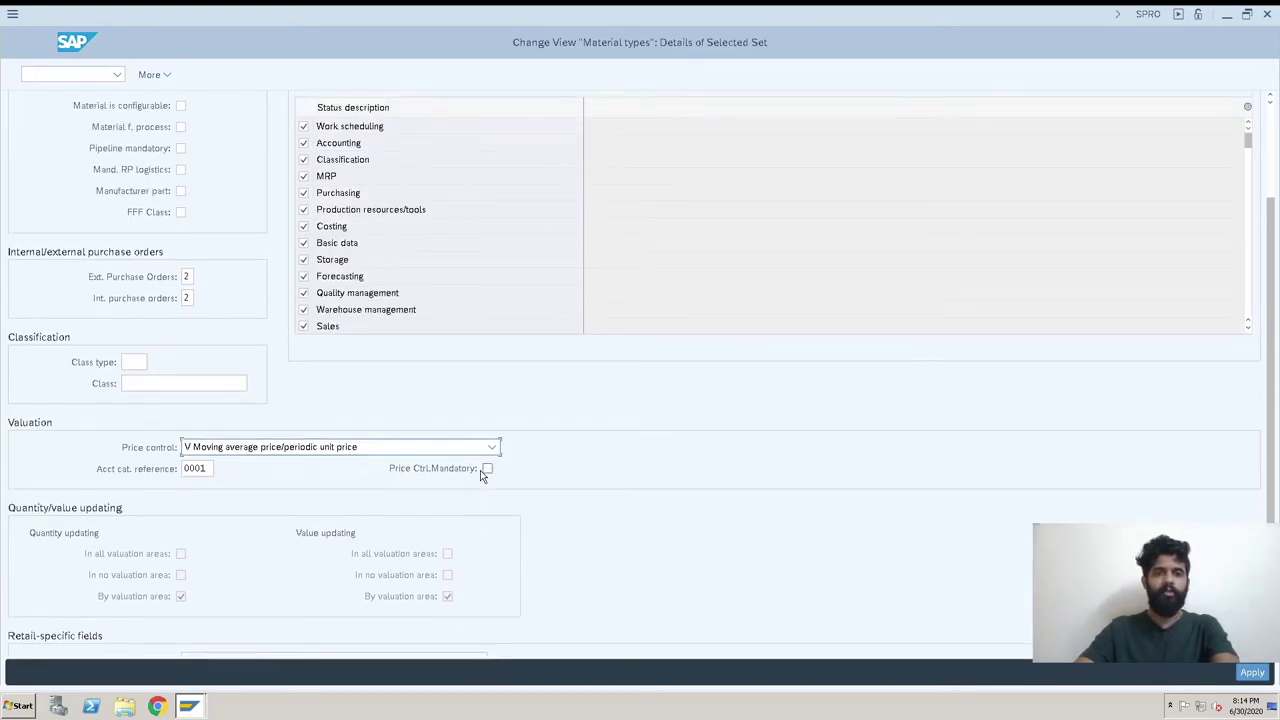
scroll(480, 476, up, 1)
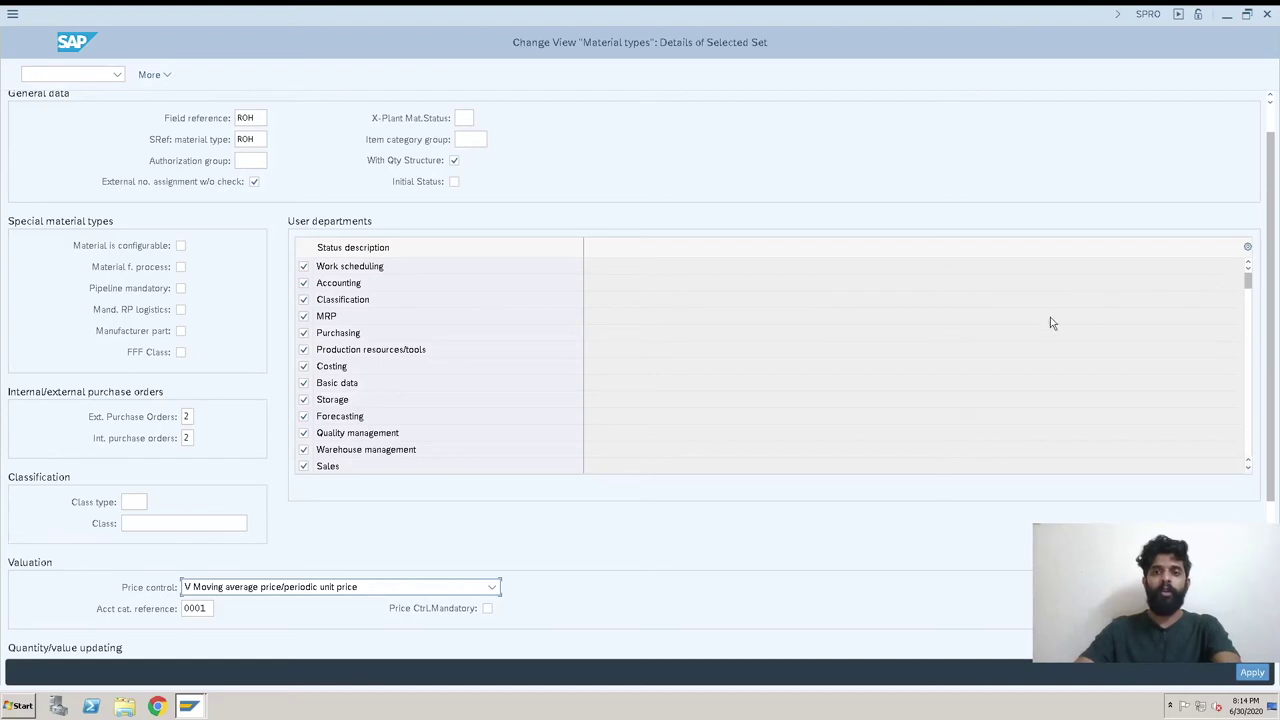
- Uncheck Work scheduling, Production resources/tools, Costing, Forecasting and Warehouse management, then validate
scroll(197, 307, up, 1)
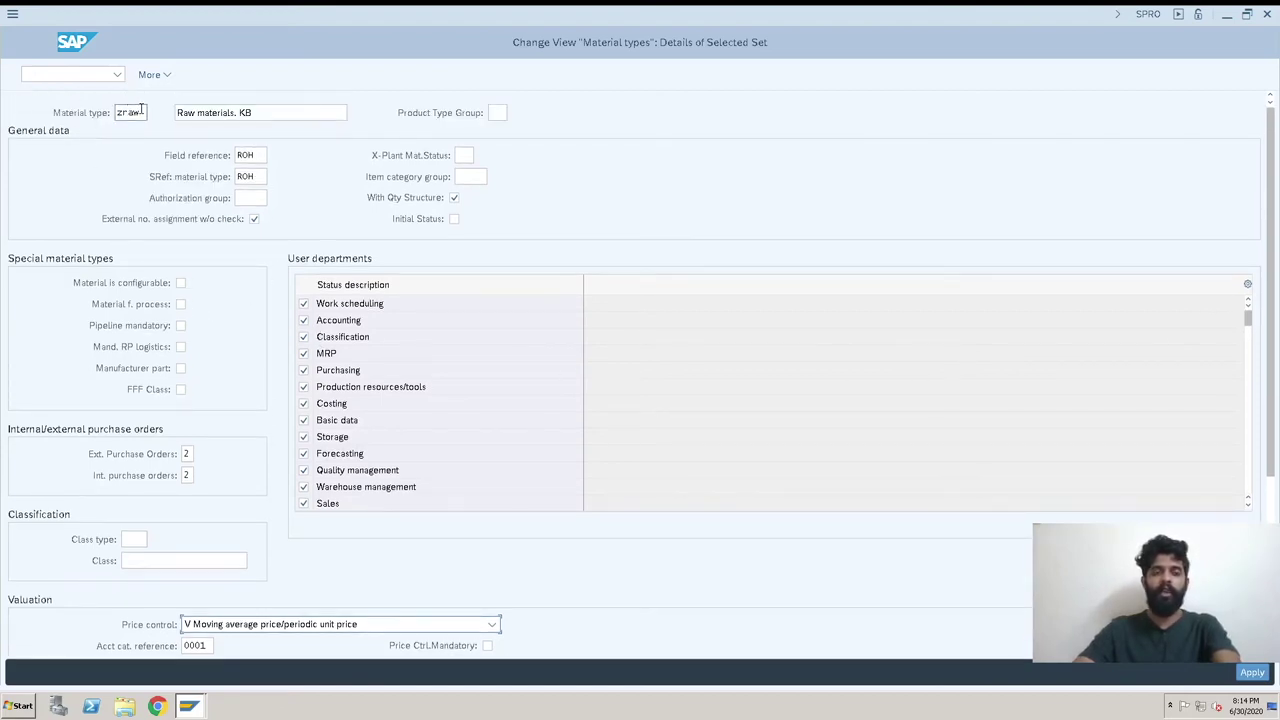
click(303, 303)
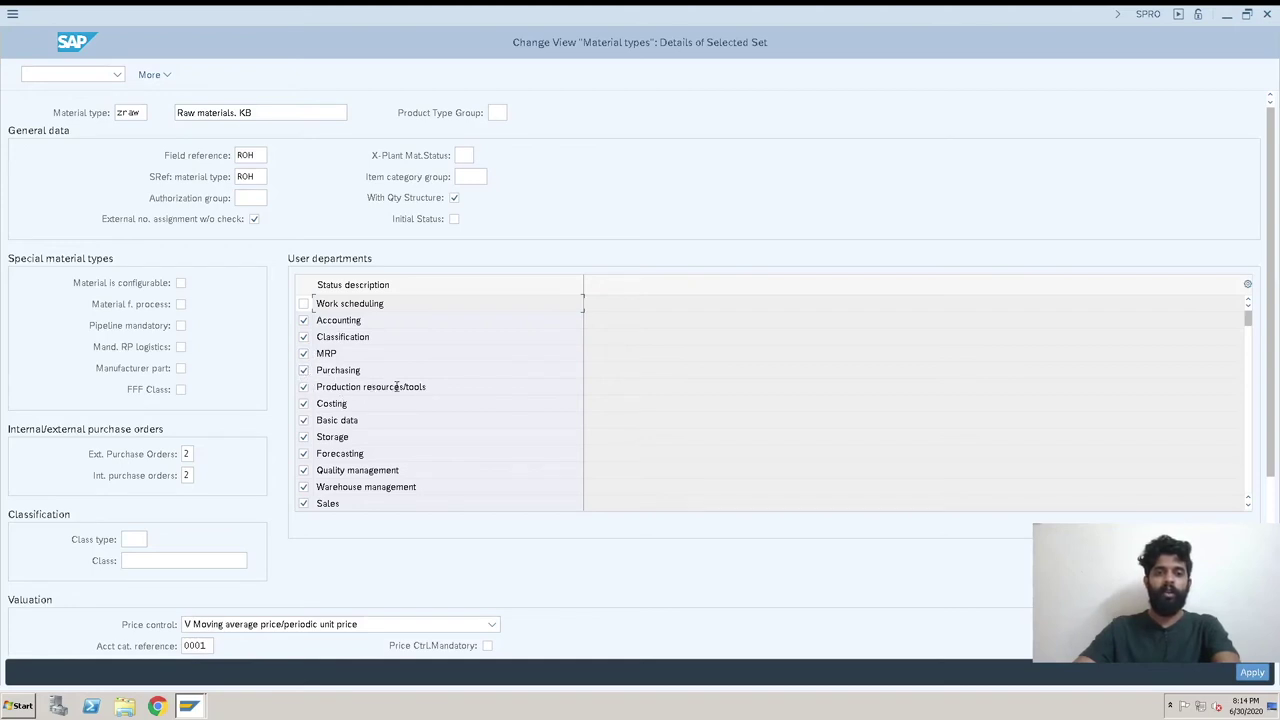
click(304, 387)
click(304, 404)
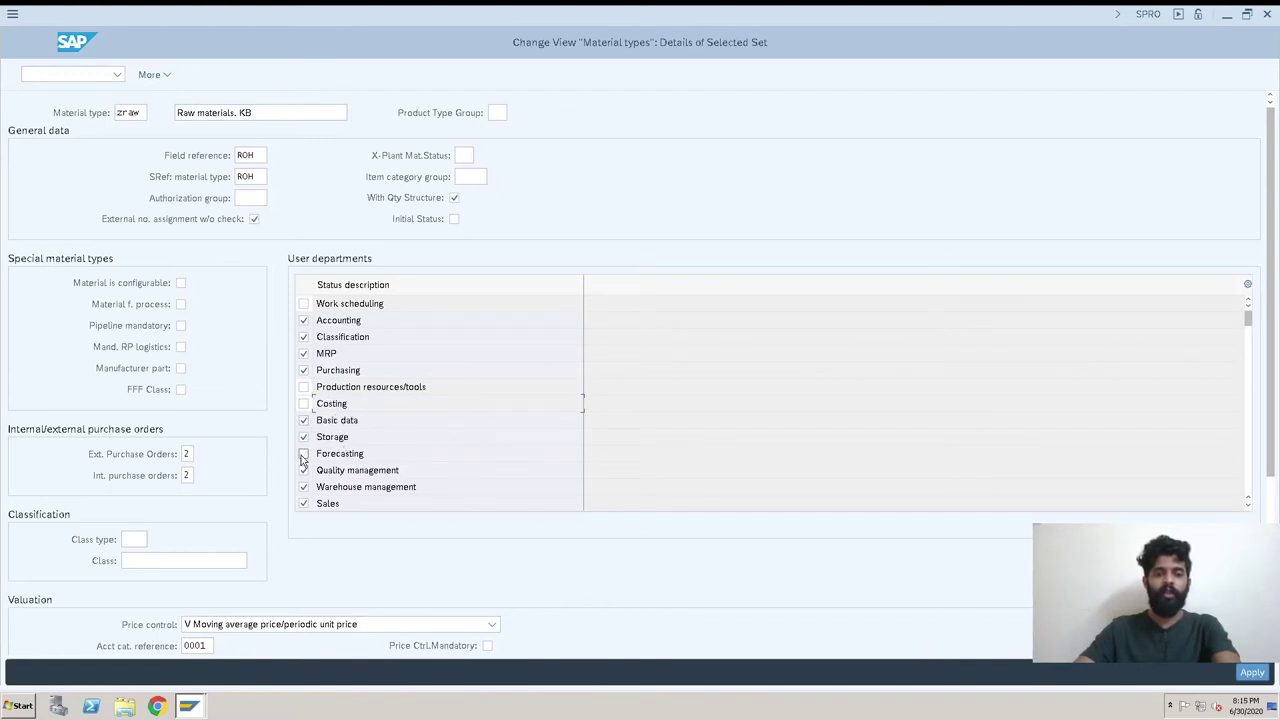
click(304, 454)
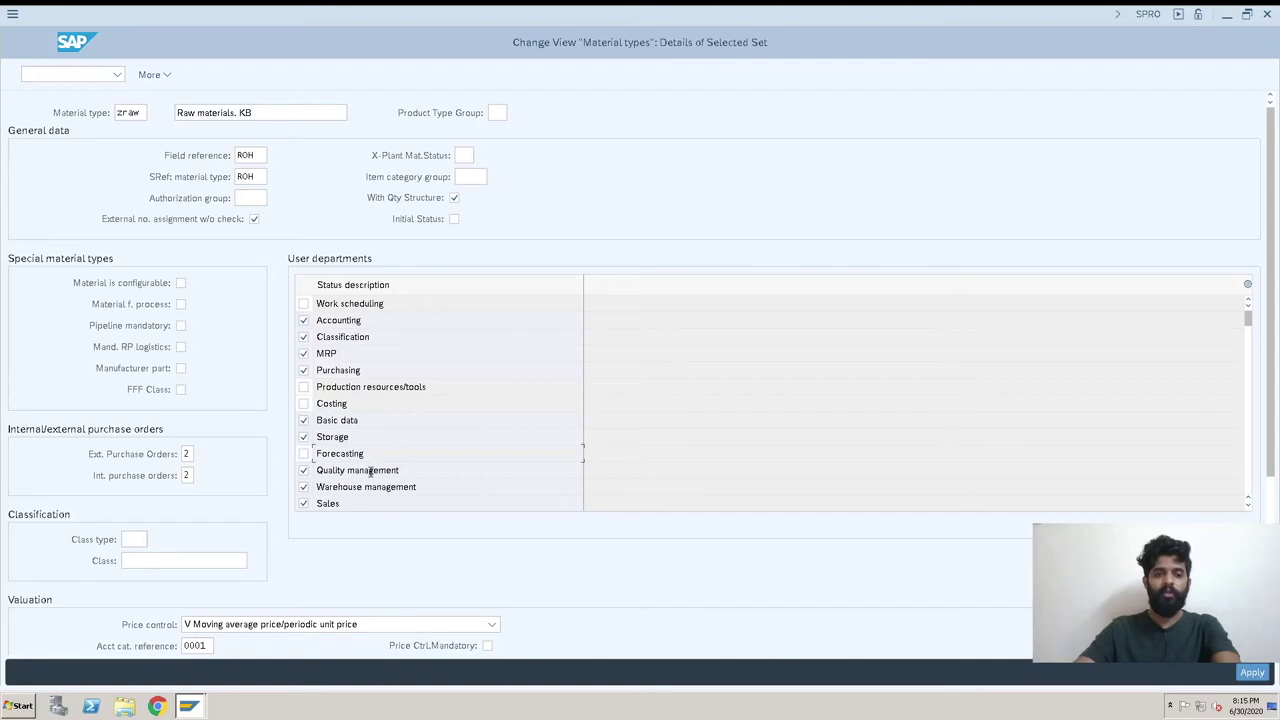
click(303, 487)
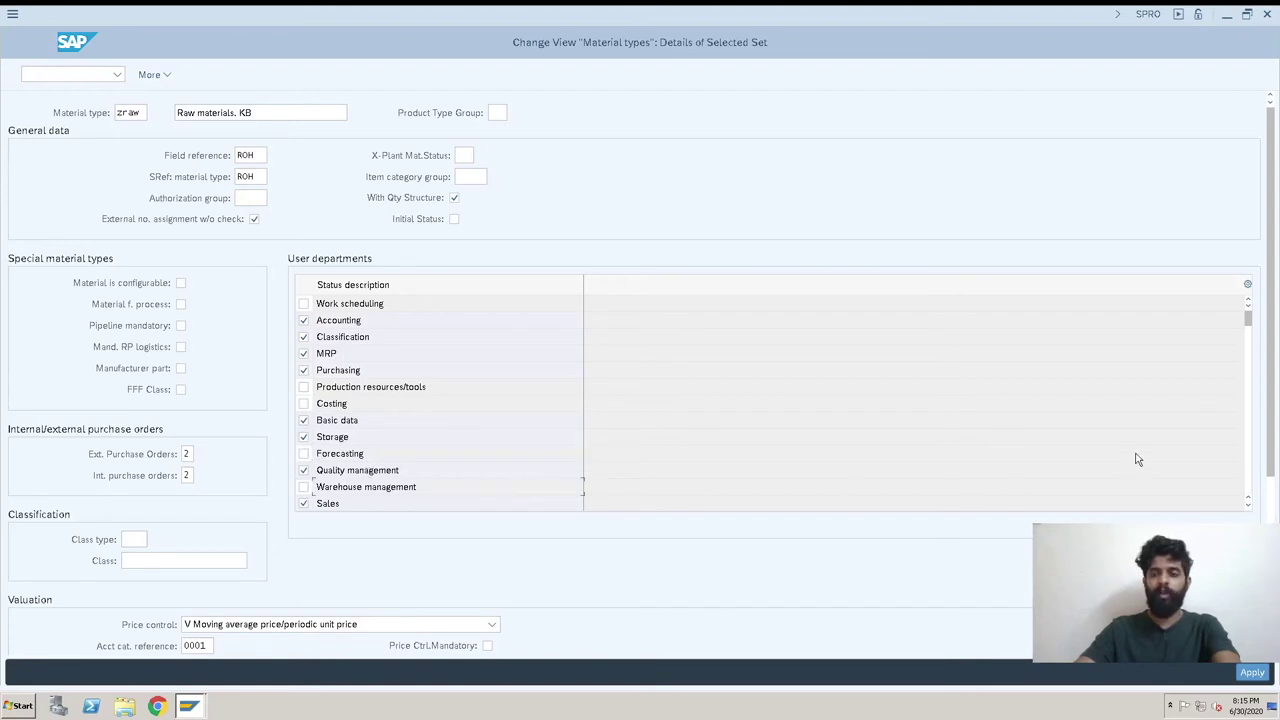
key(Return)
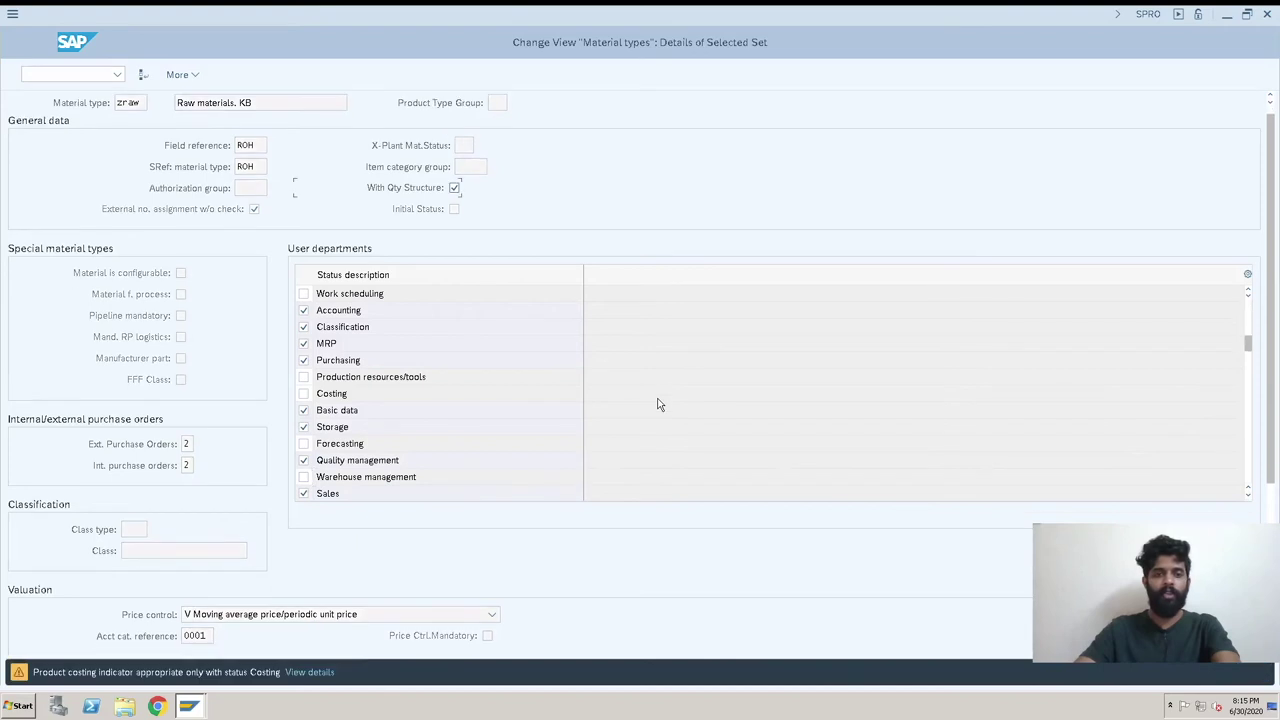
- Uncheck Sales from the user departments and recheck the material type entries
scroll(645, 375, down, 1)
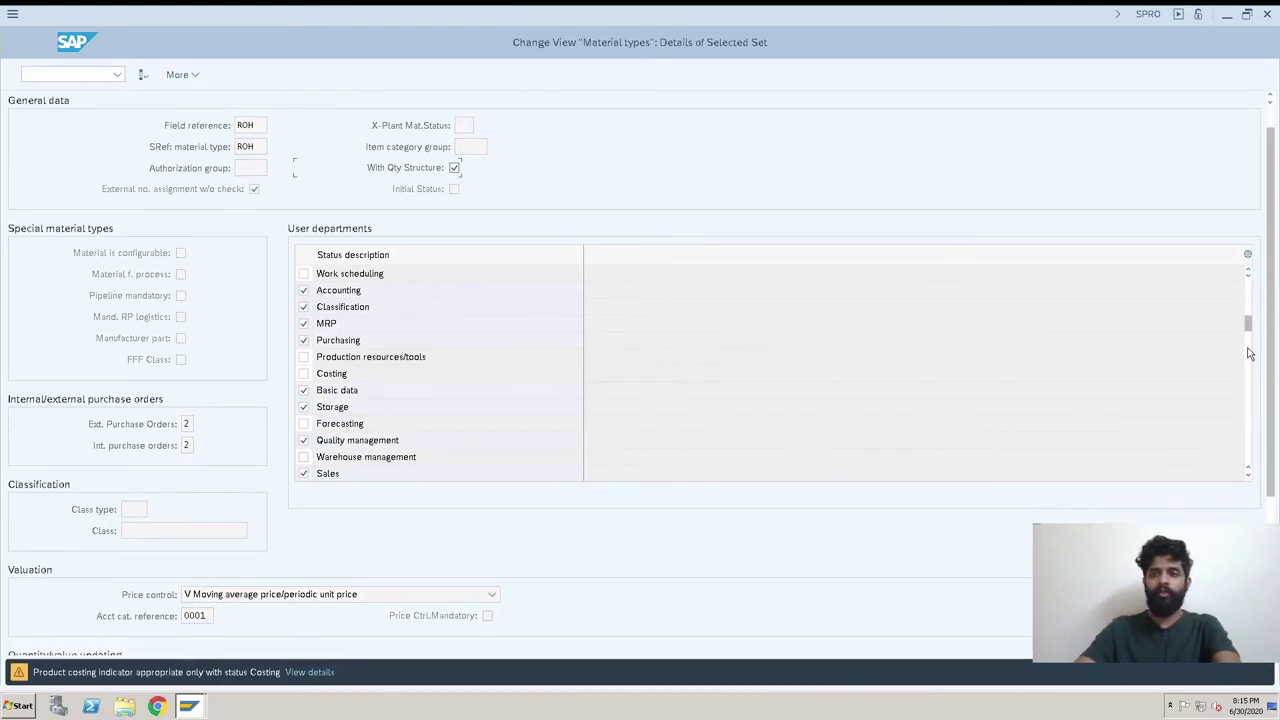
click(1249, 476)
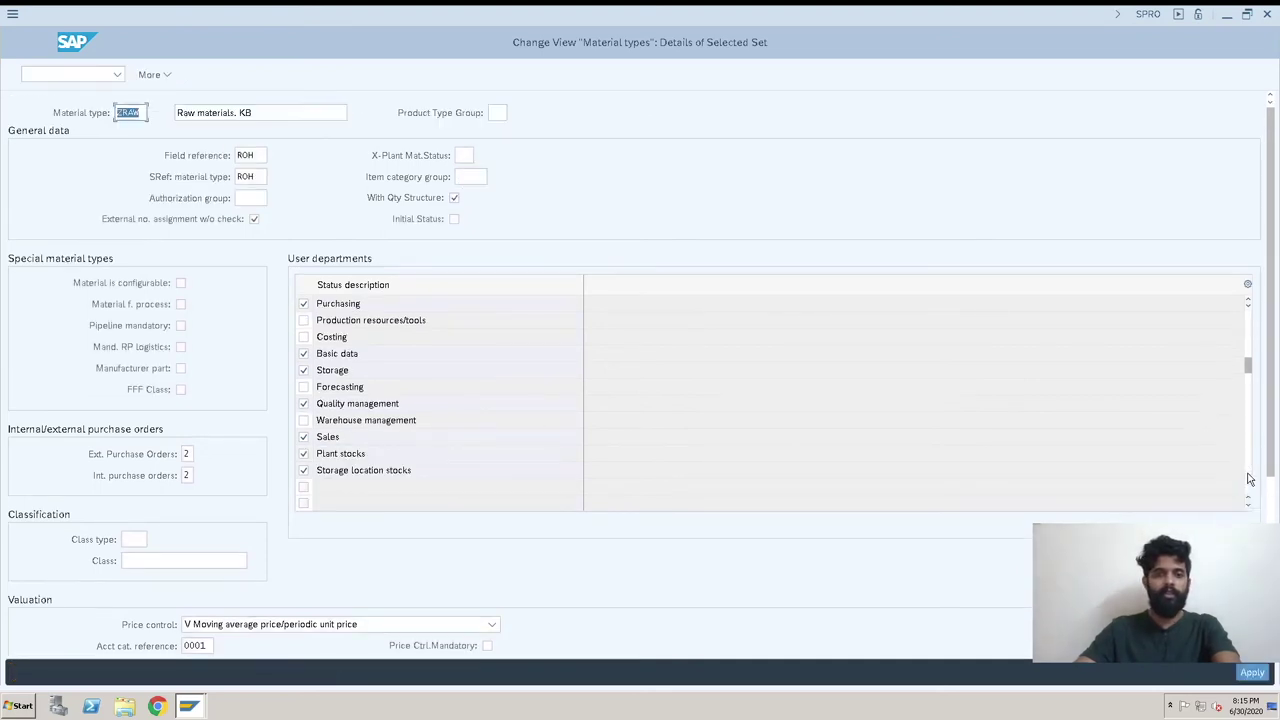
click(303, 437)
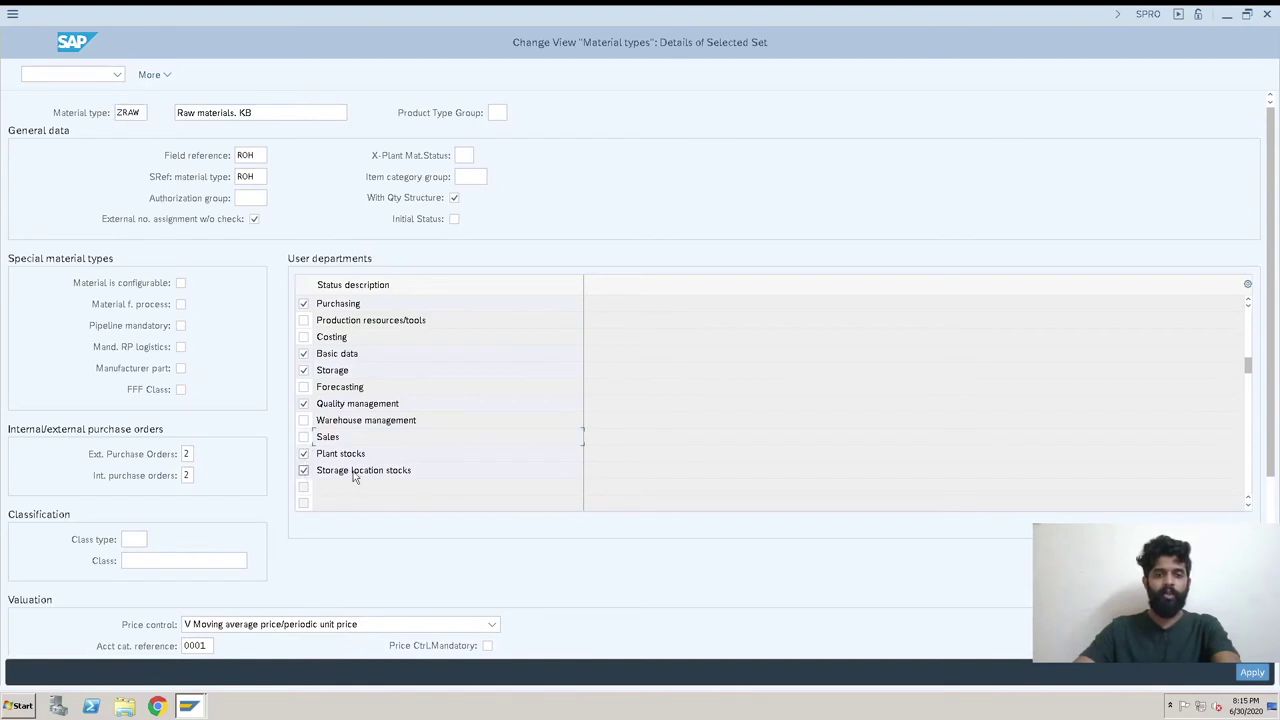
click(1251, 509)
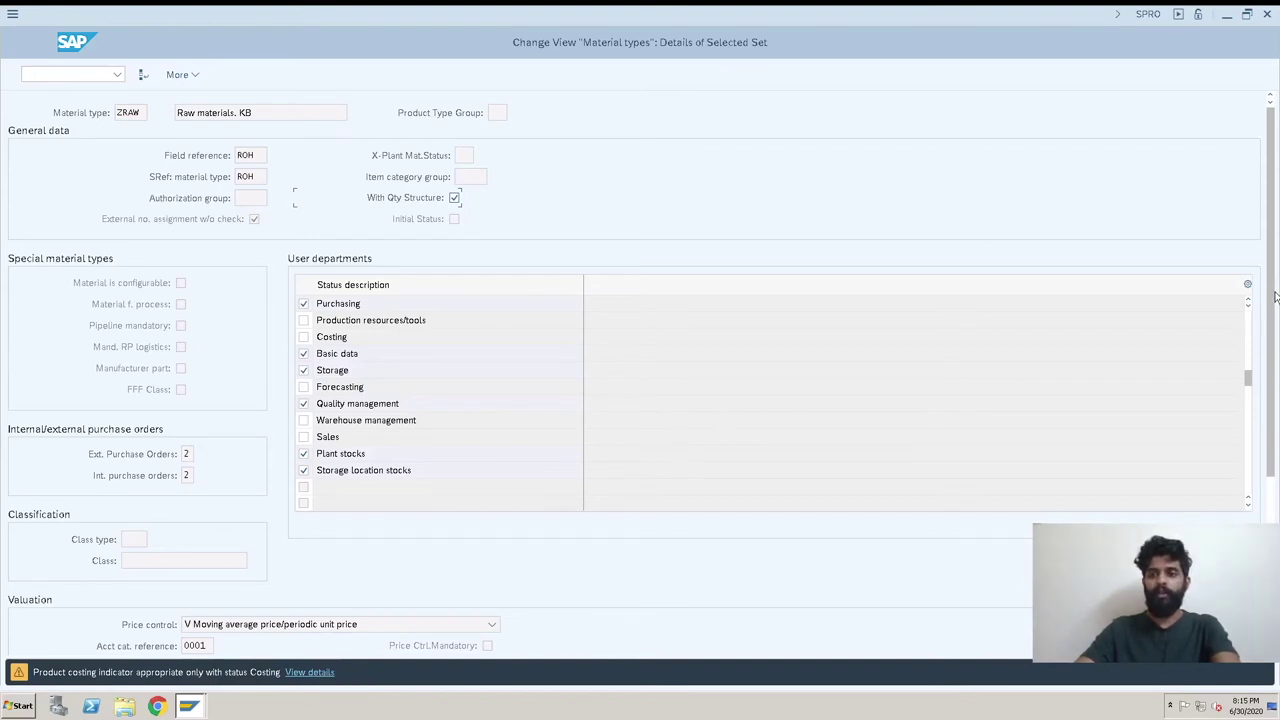
key(super+Down)
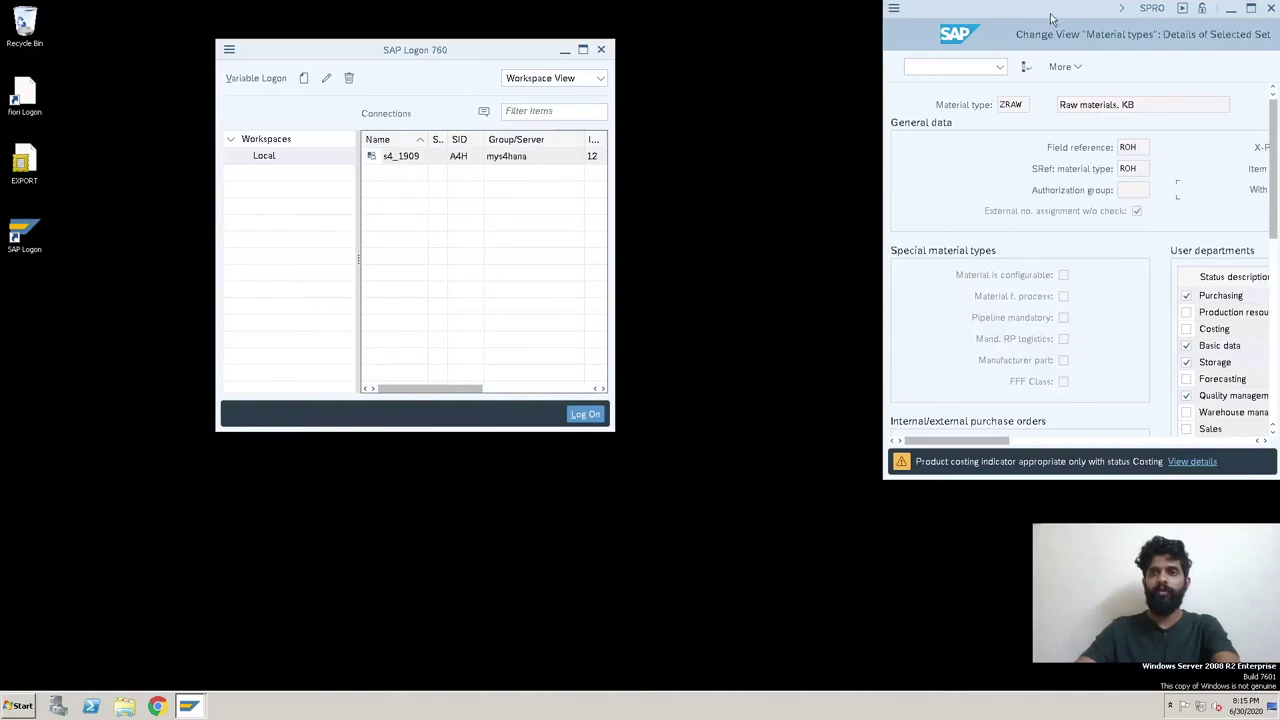
- Restore the window, validate the ZRAW details and apply them, copying 248 dependent entries
double_click(1051, 18)
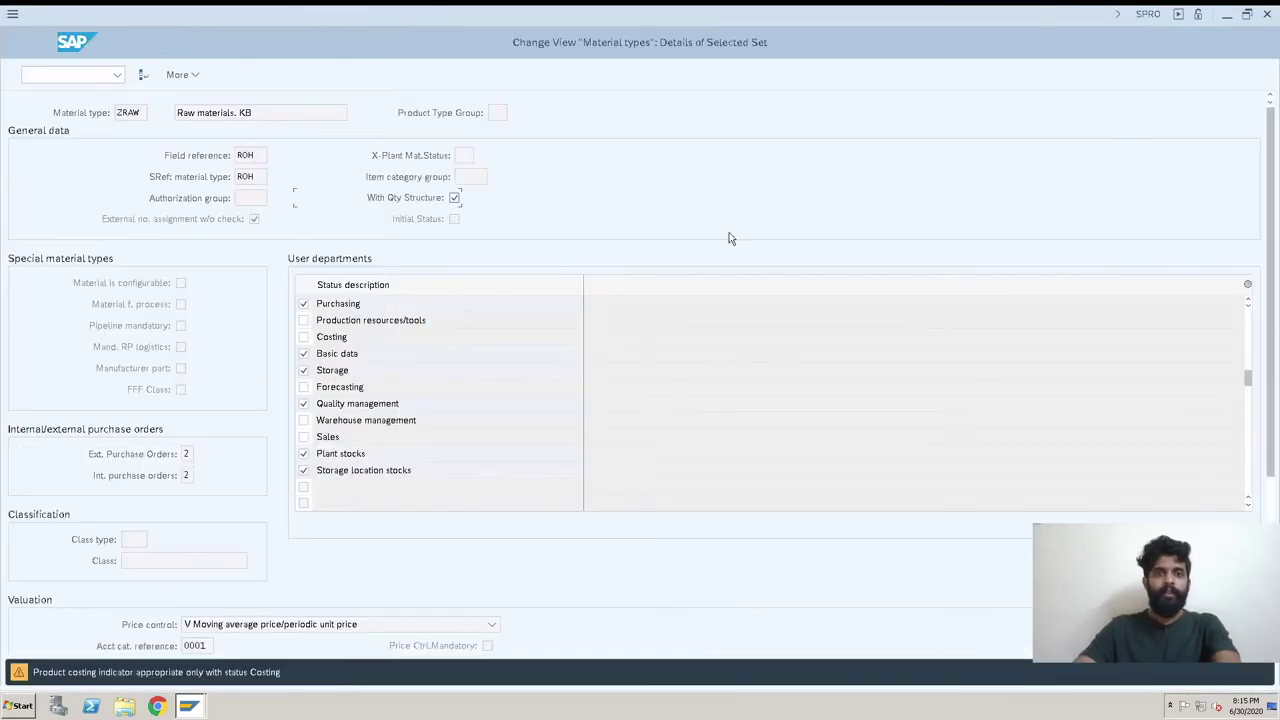
scroll(1240, 368, down, 2)
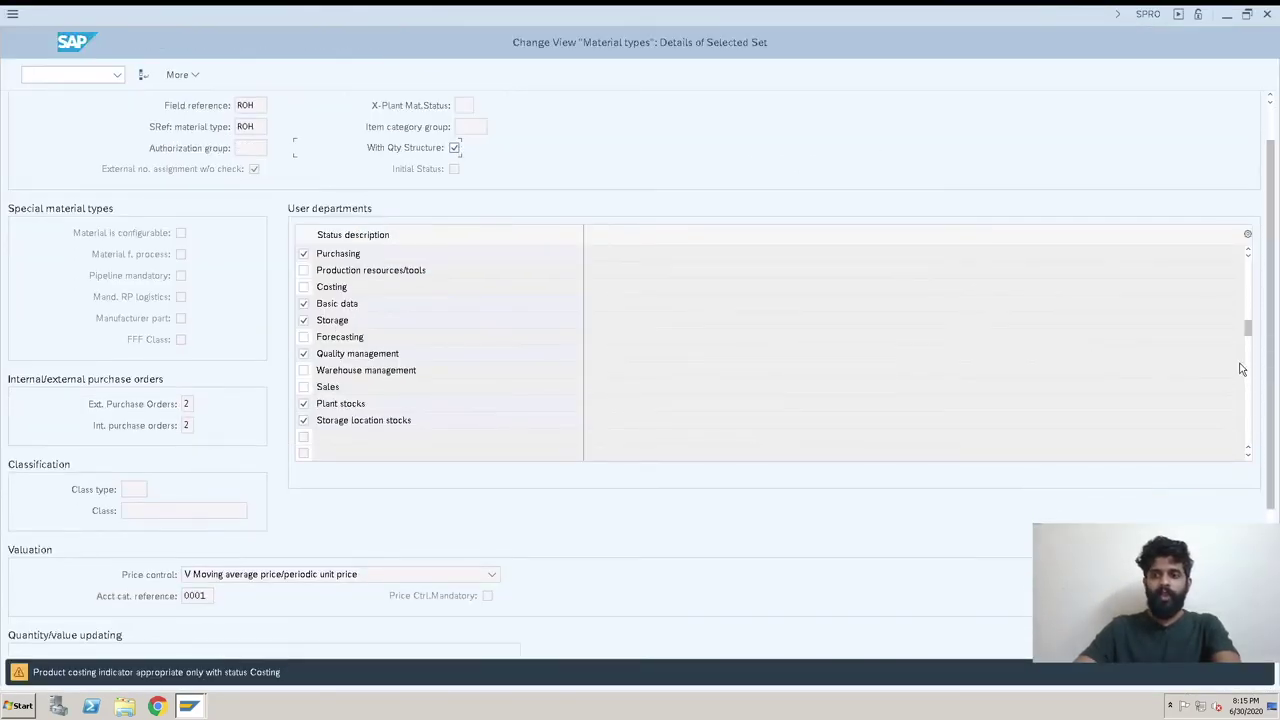
scroll(1240, 374, down, 4)
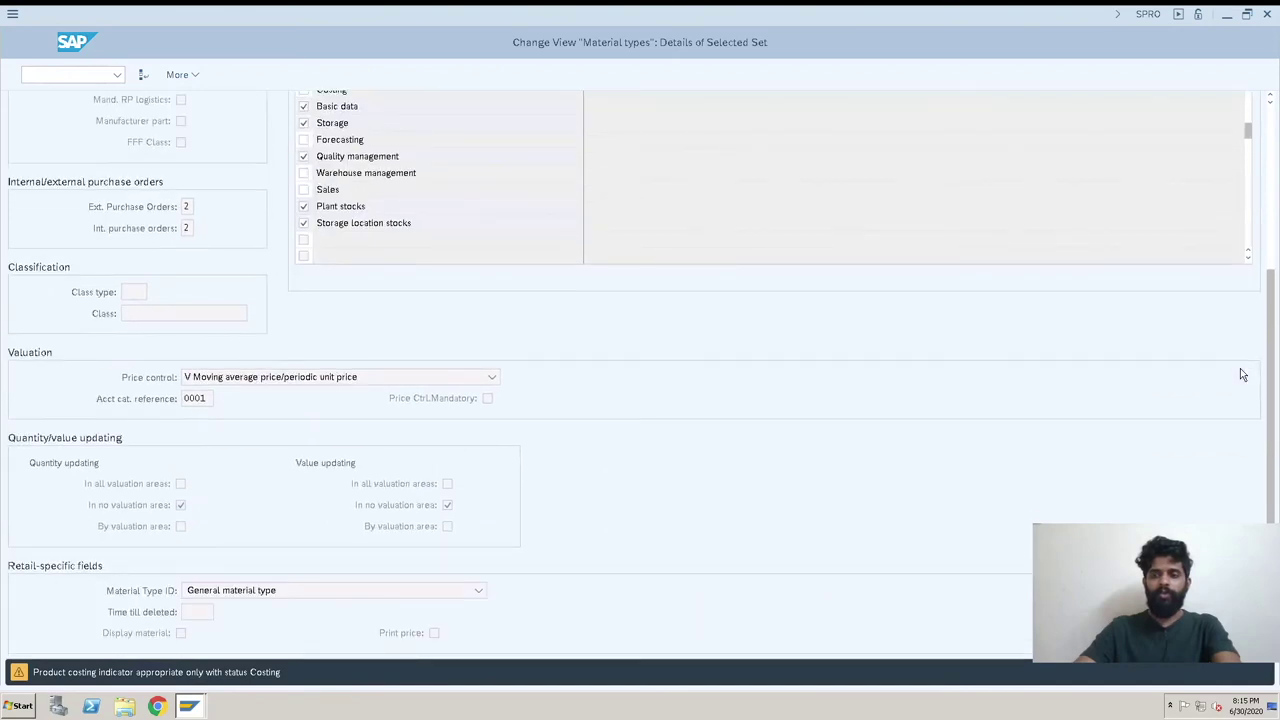
key(Return)
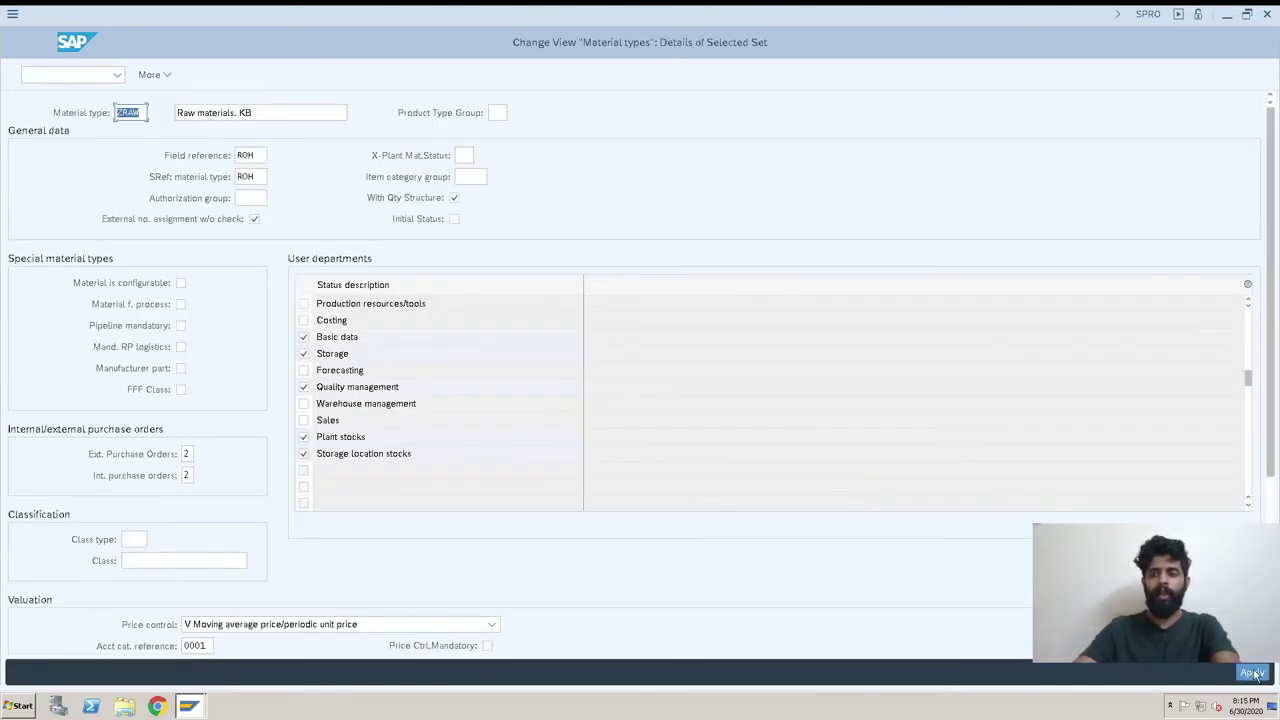
click(1254, 673)
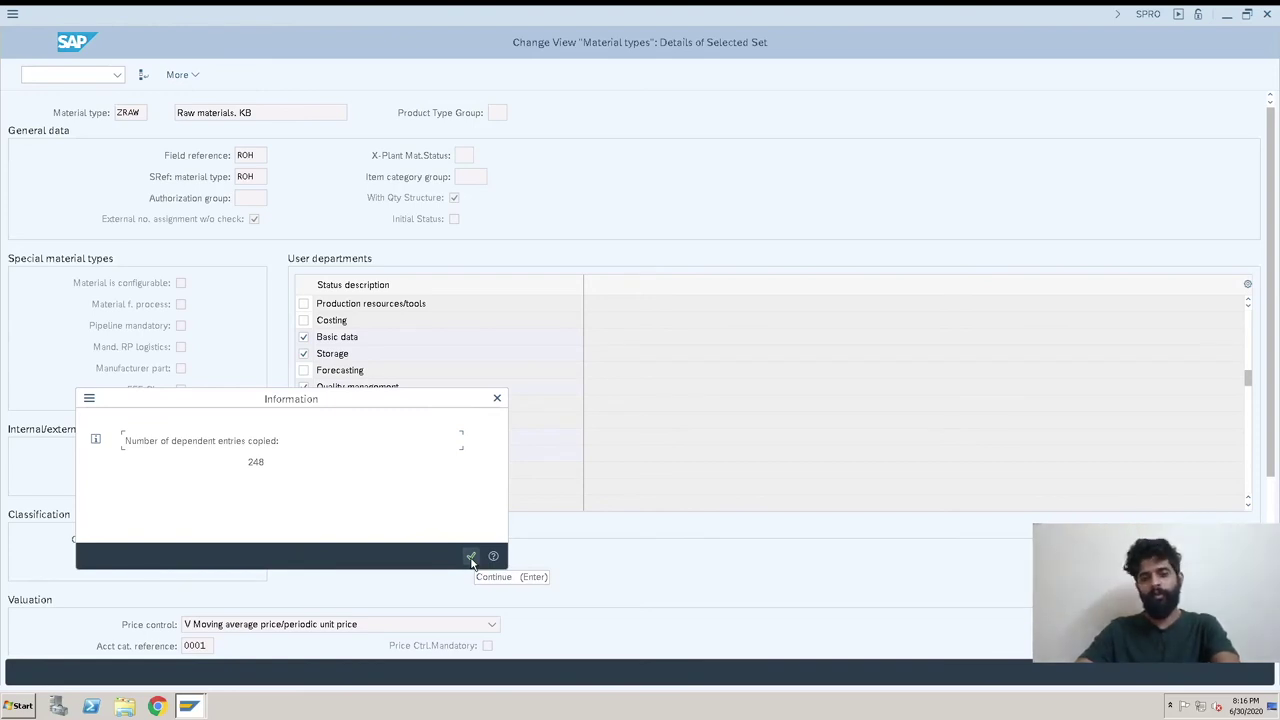
- Open Quantity/value updating for the ZRAW row and position the table on material type zraw
click(471, 557)
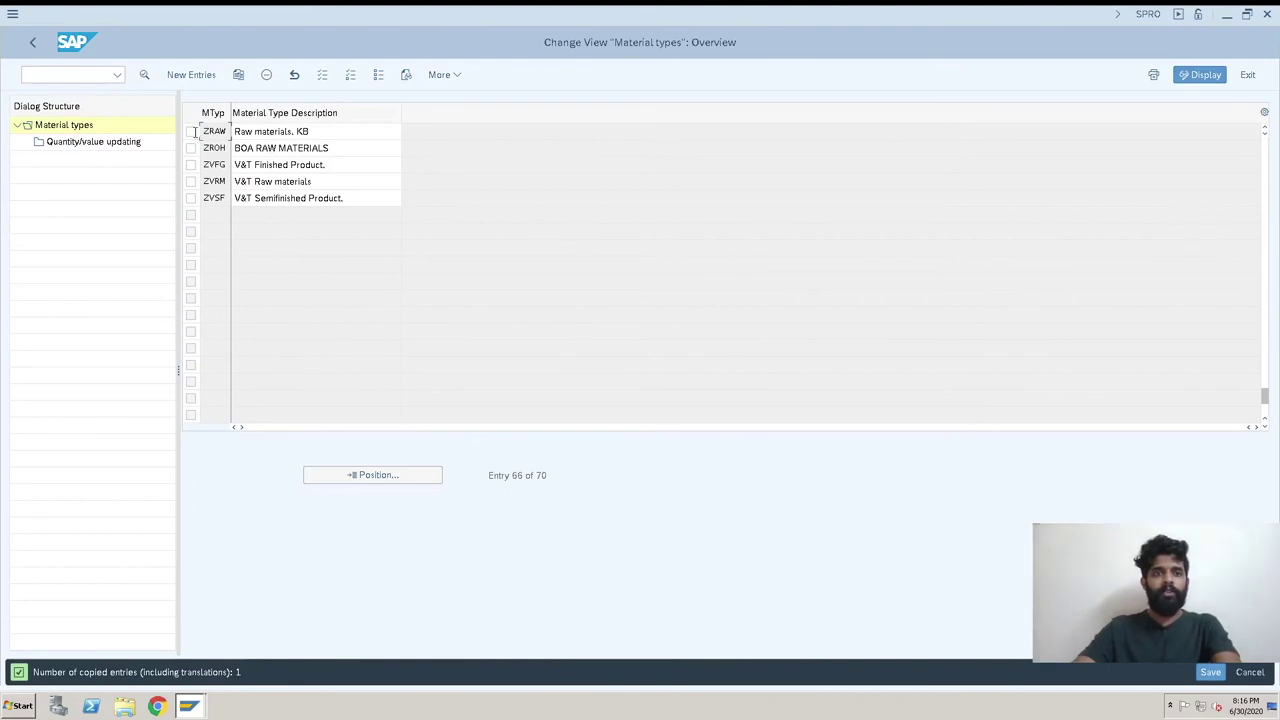
click(191, 131)
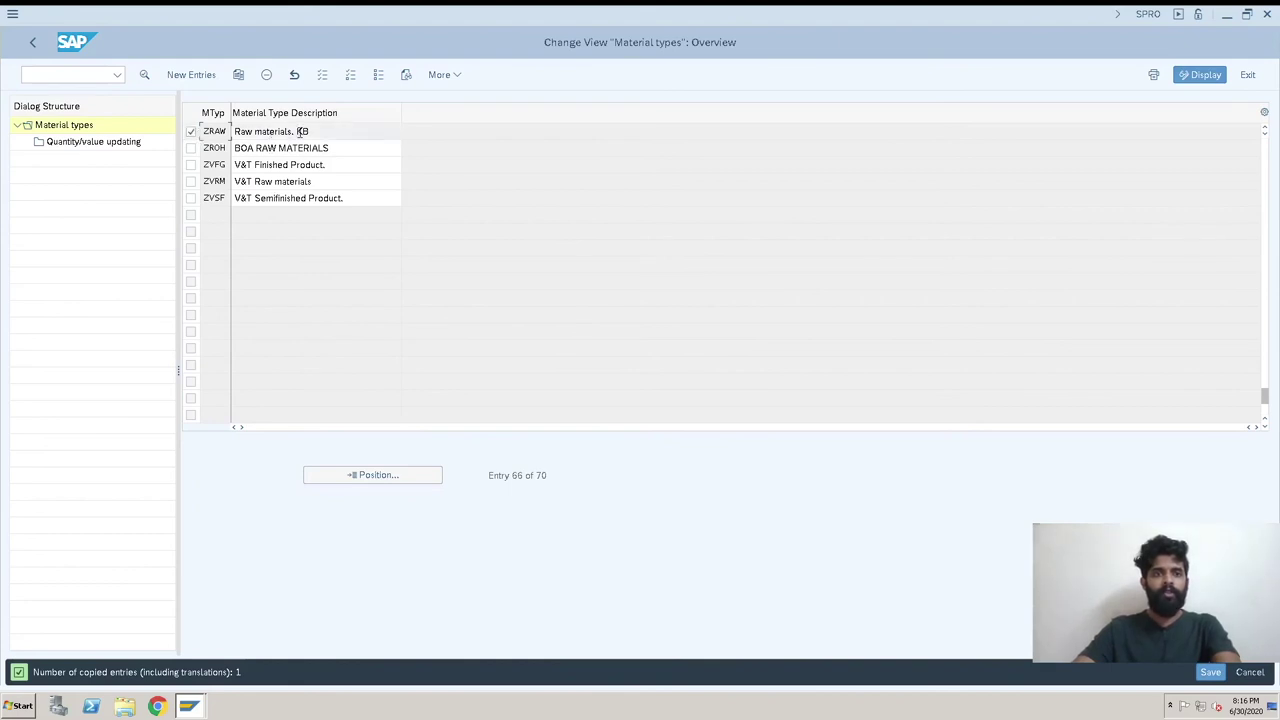
double_click(100, 145)
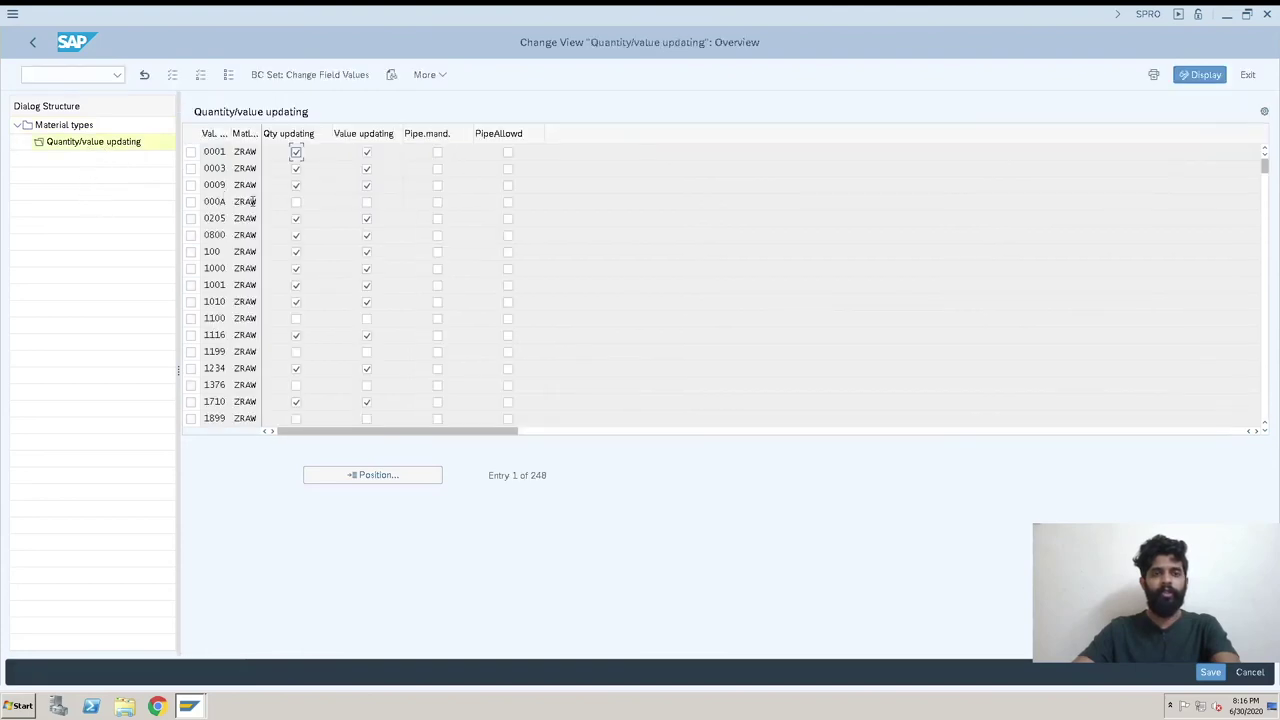
click(362, 475)
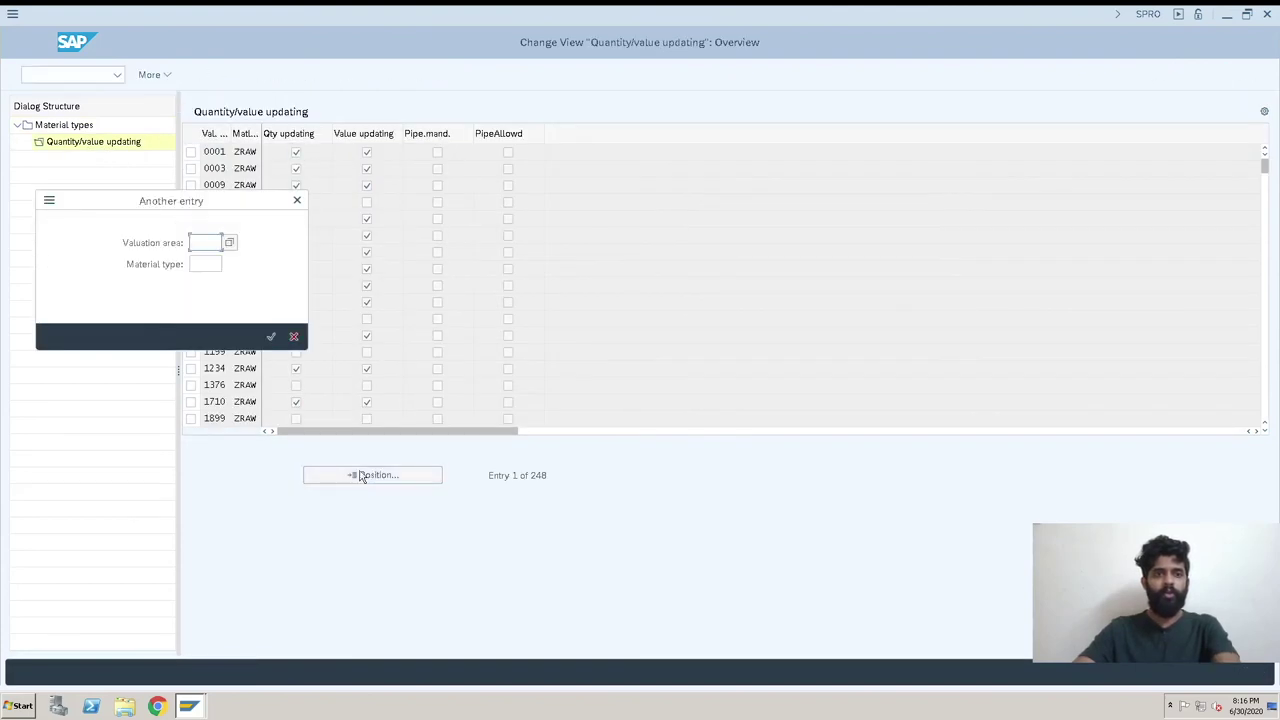
click(204, 263)
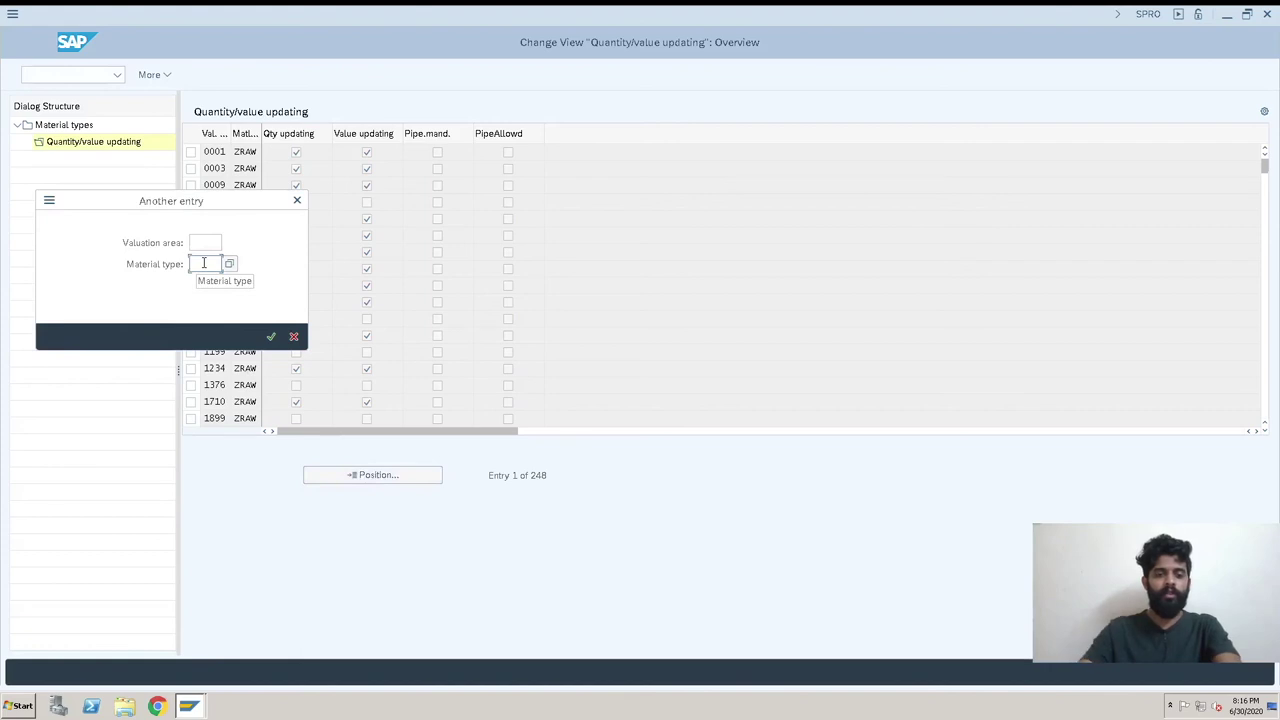
text(zraw)
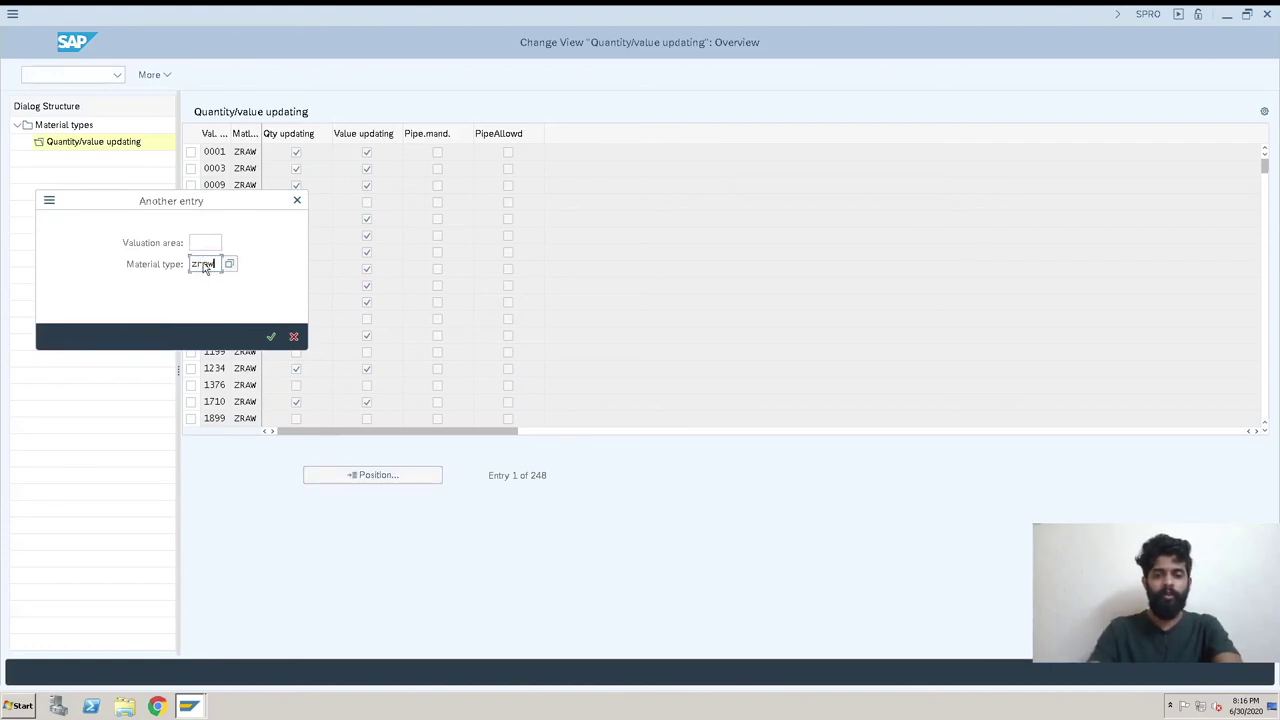
key(Return)
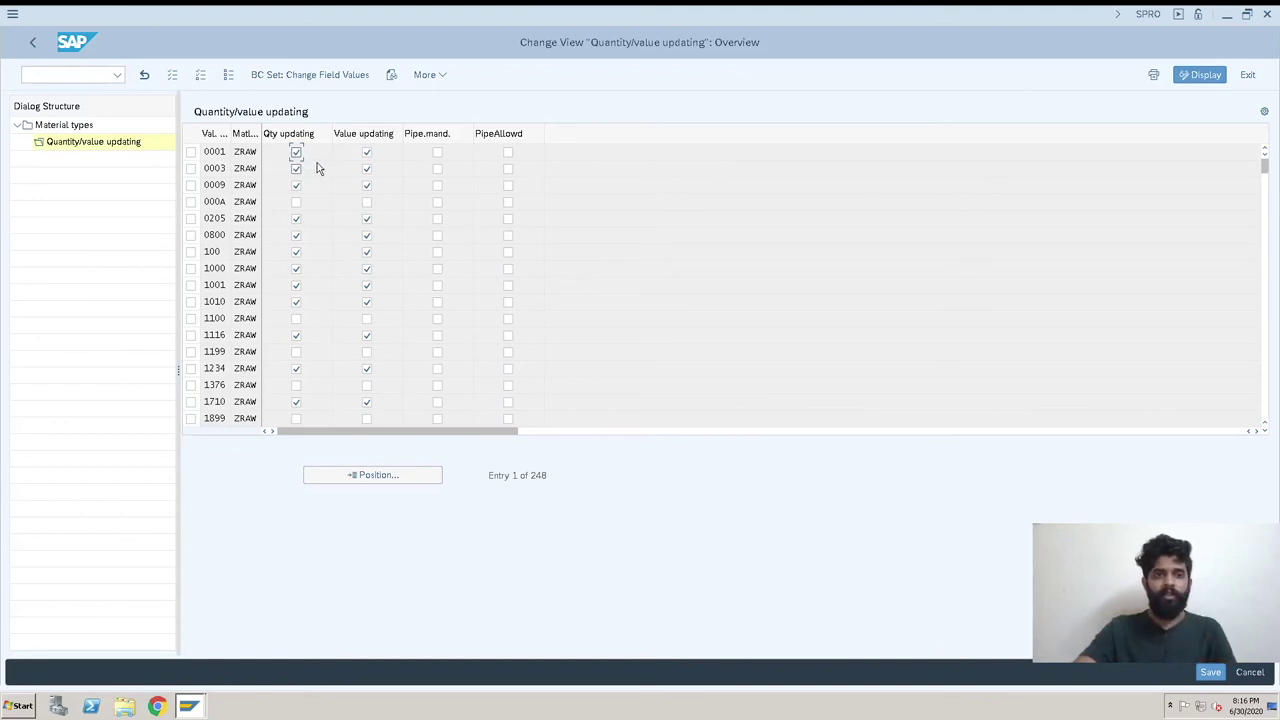
- Widen the Val. area column and scroll through ZRAW's quantity/value updating entries
double_click(232, 134)
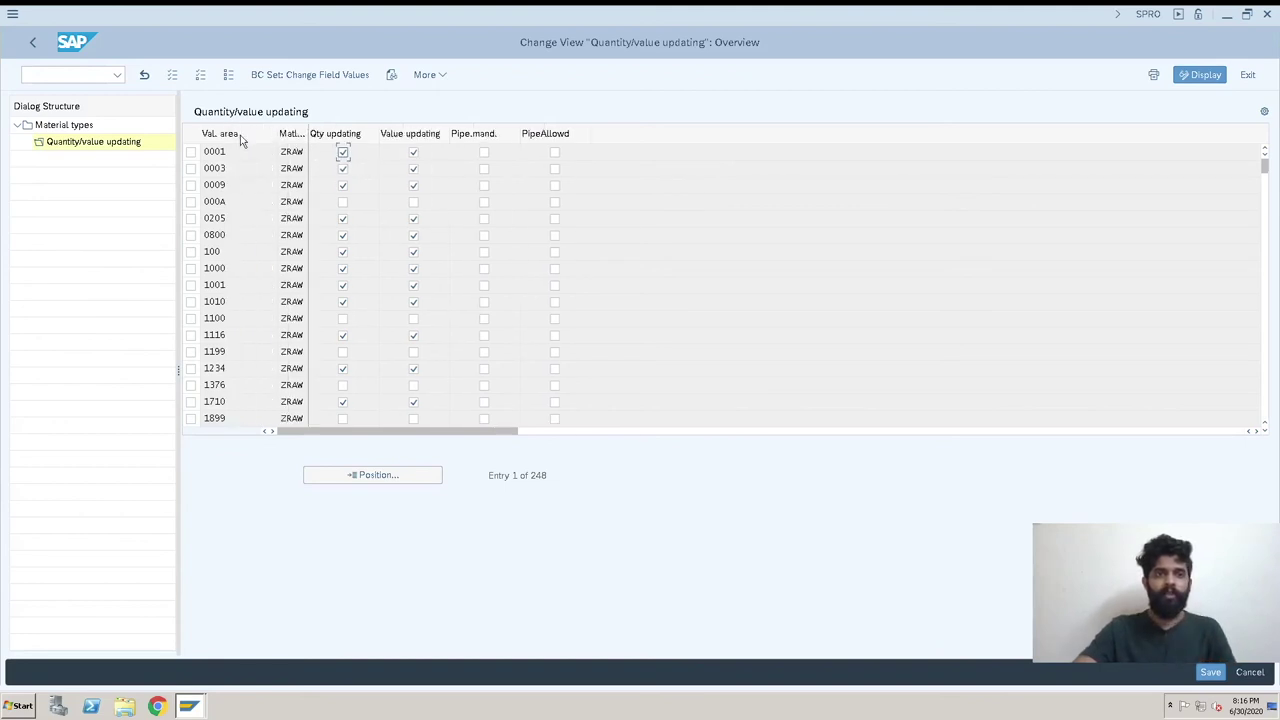
click(343, 152)
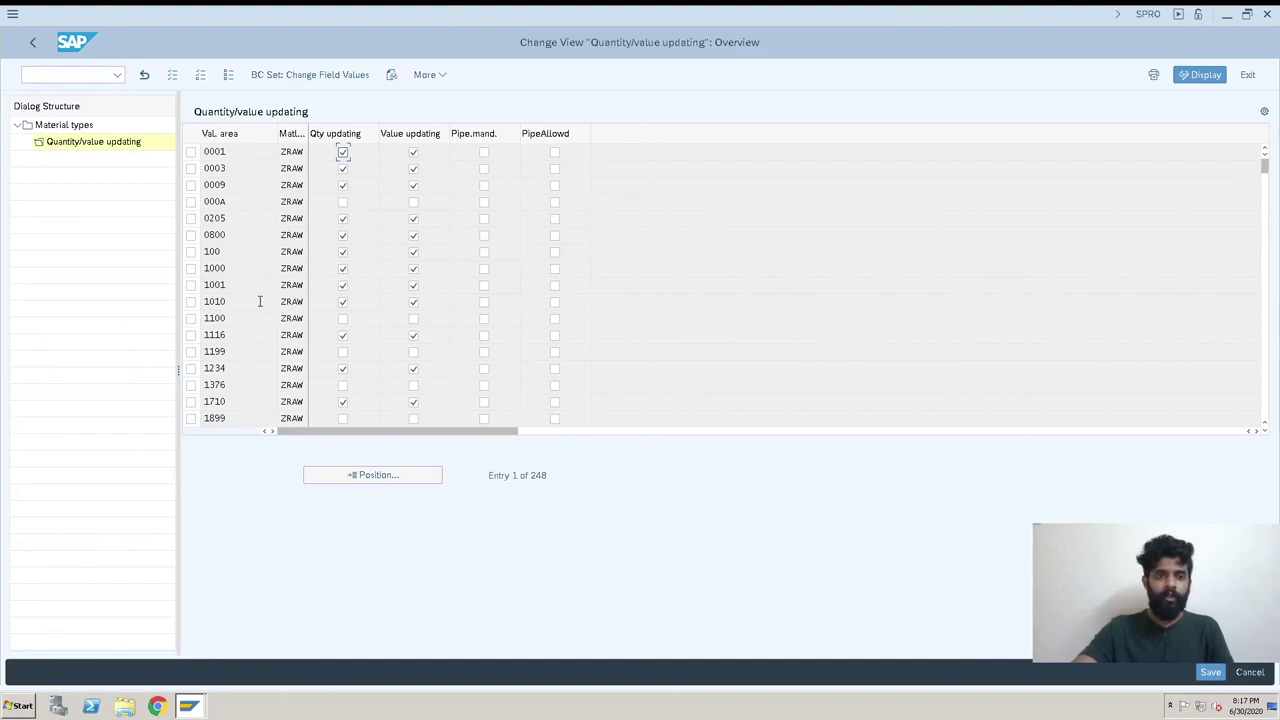
scroll(259, 301, down, 5)
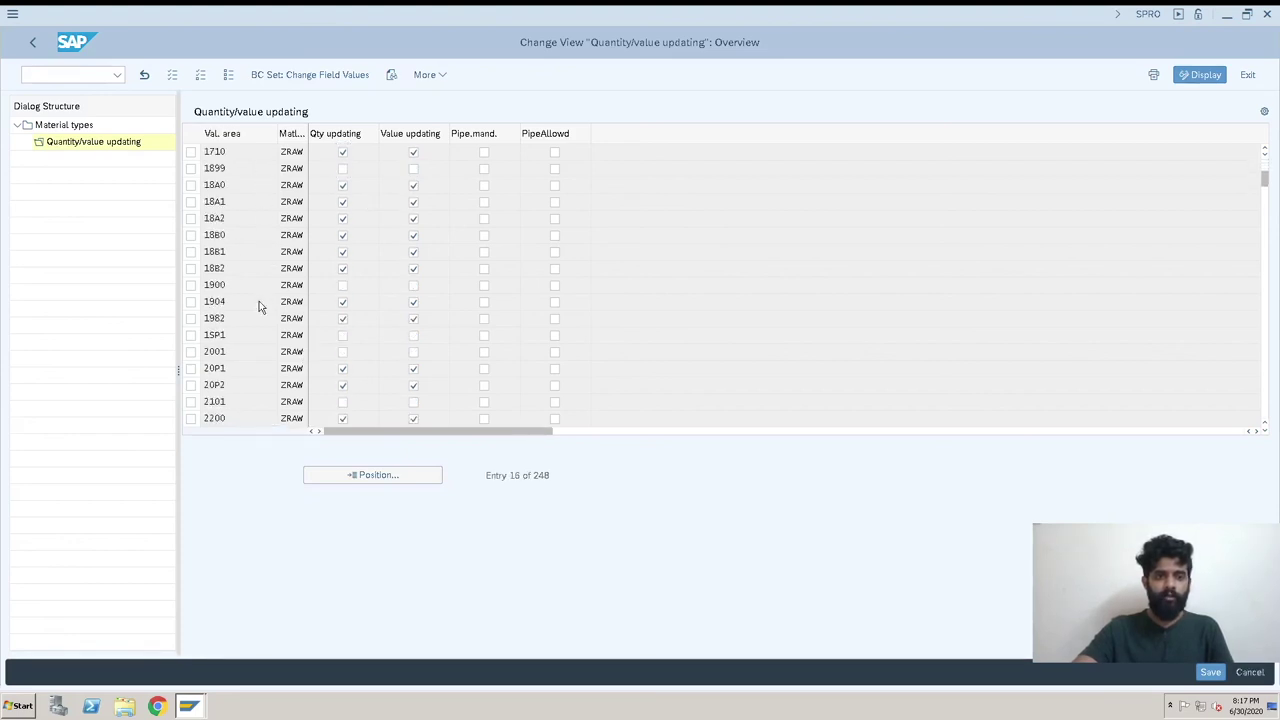
scroll(259, 303, down, 1)
scroll(259, 301, down, 9)
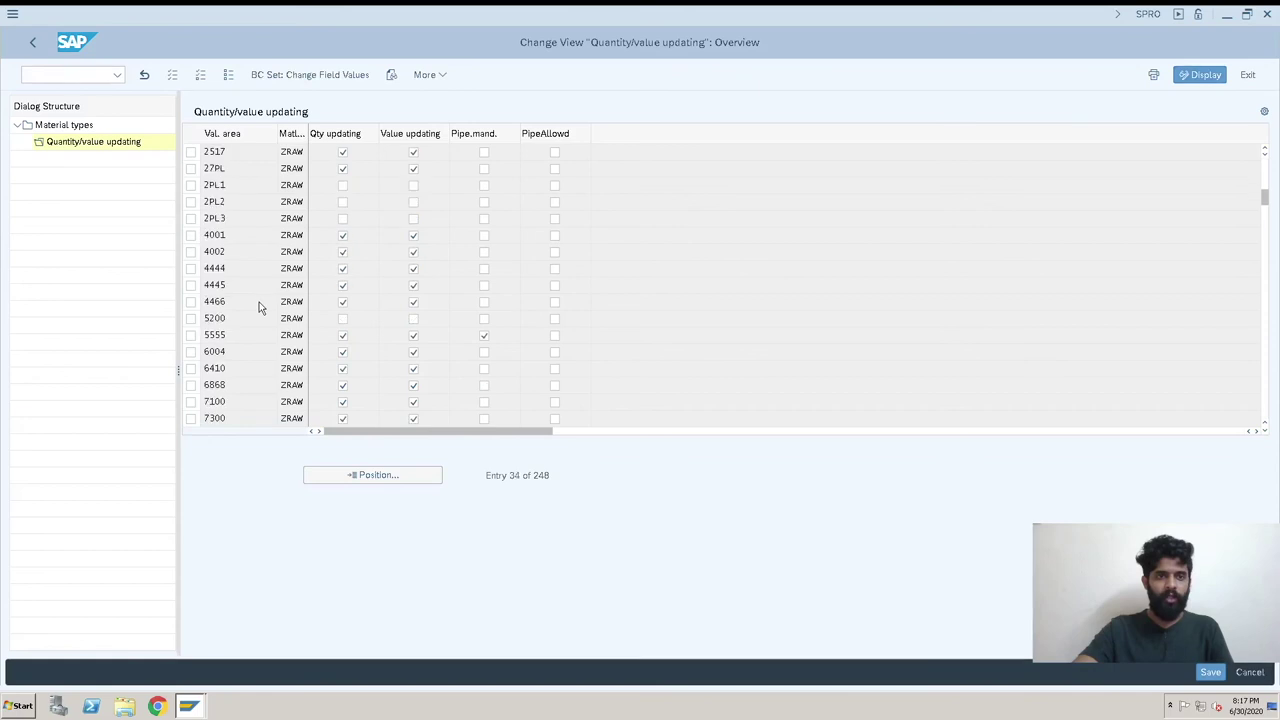
scroll(259, 303, down, 4)
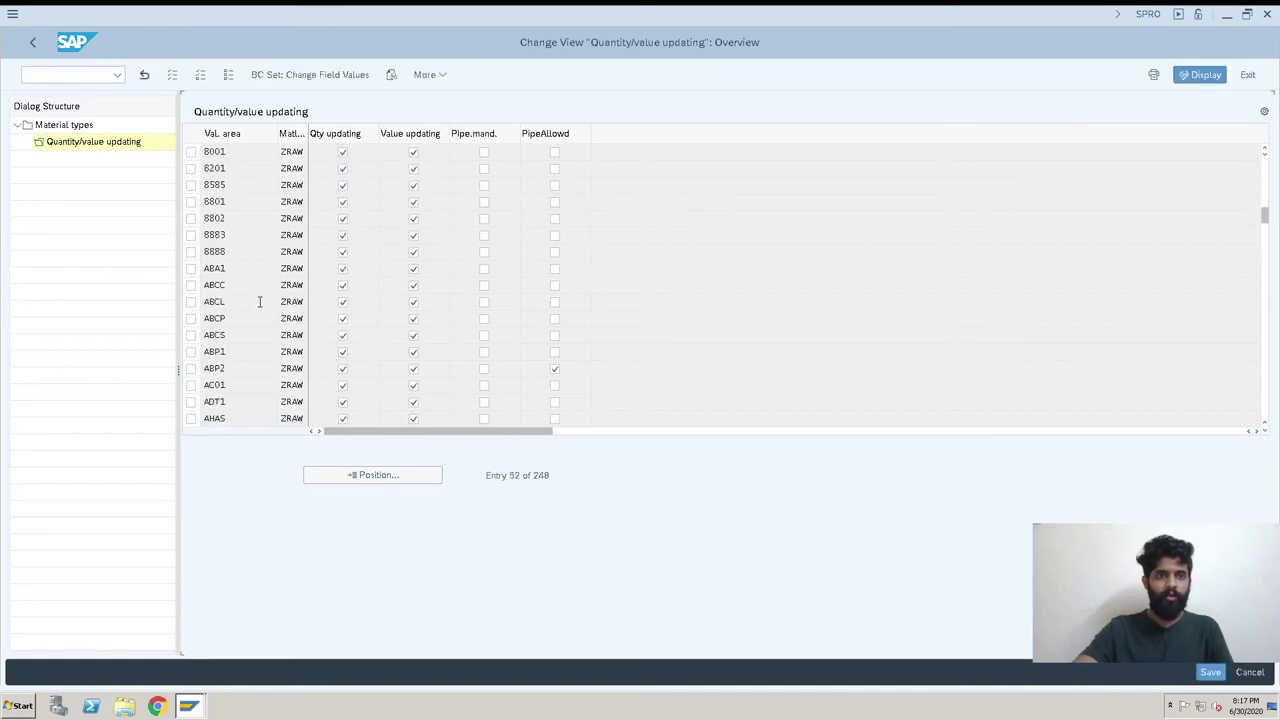
scroll(259, 303, down, 4)
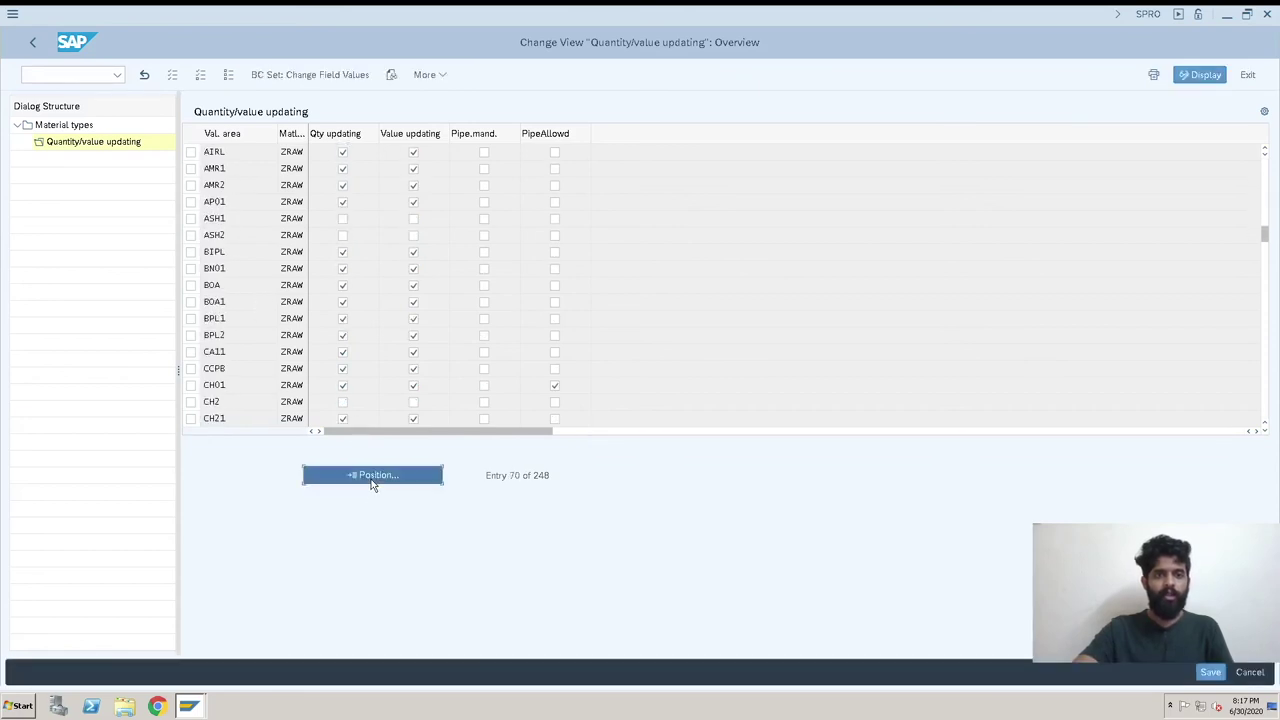
click(372, 475)
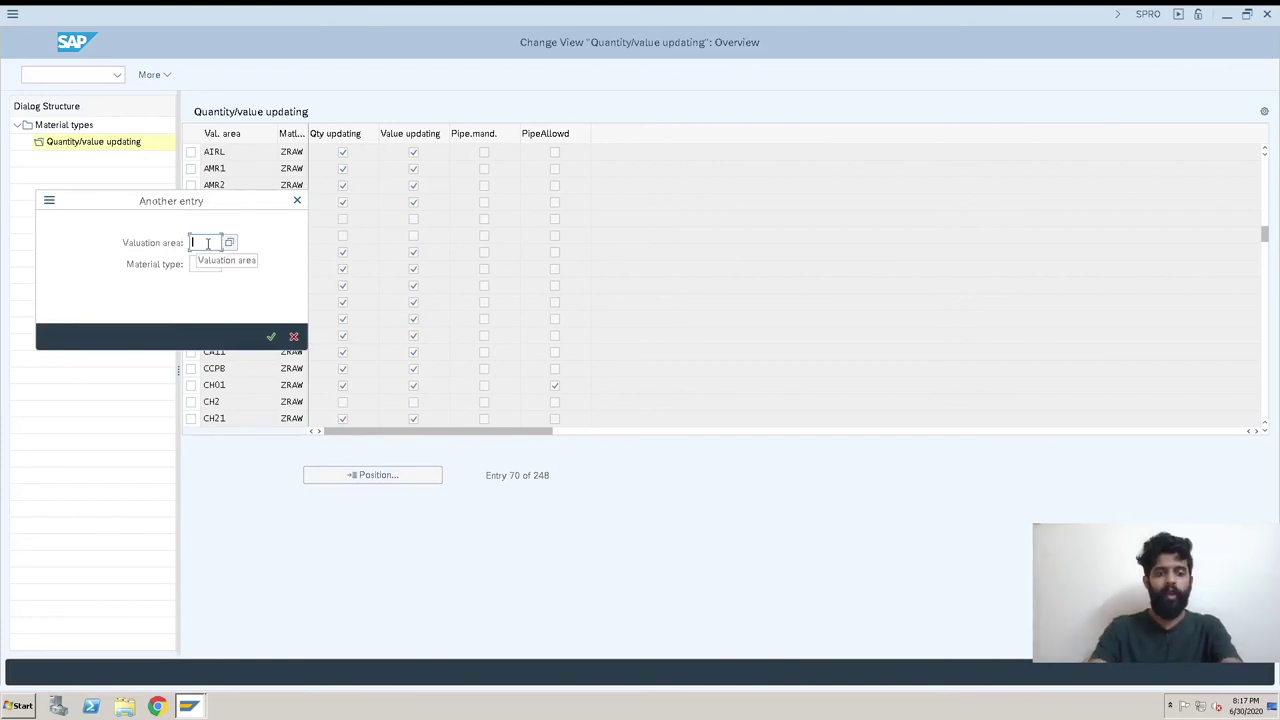
- Position on kb00/zraw, enable quantity and value updating for KB01, and save with the customizing request
text(kb)
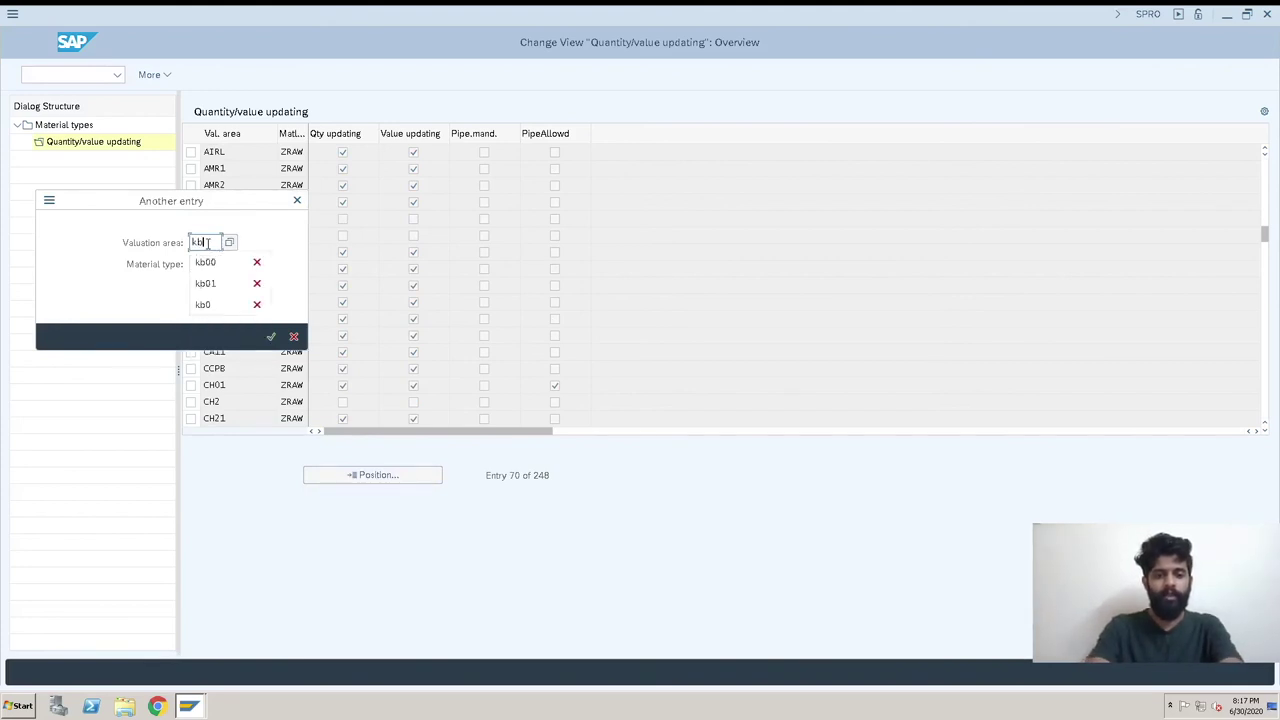
text(00)
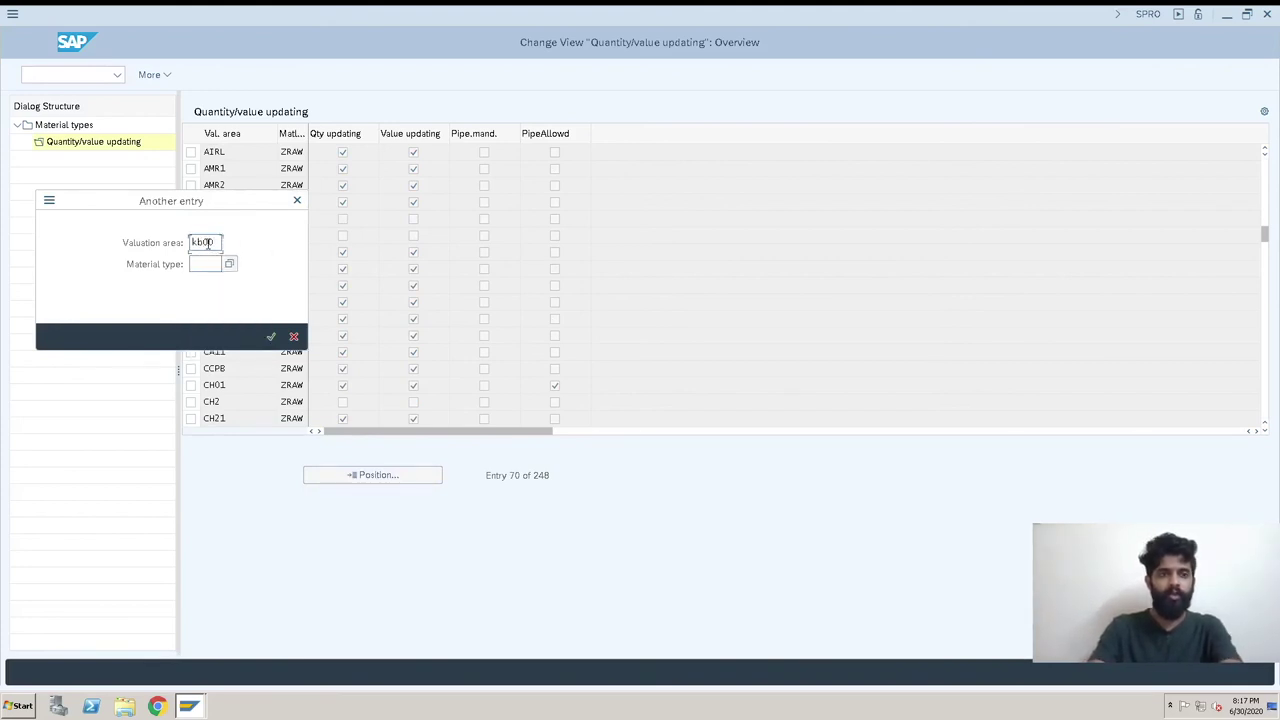
text(zraw)
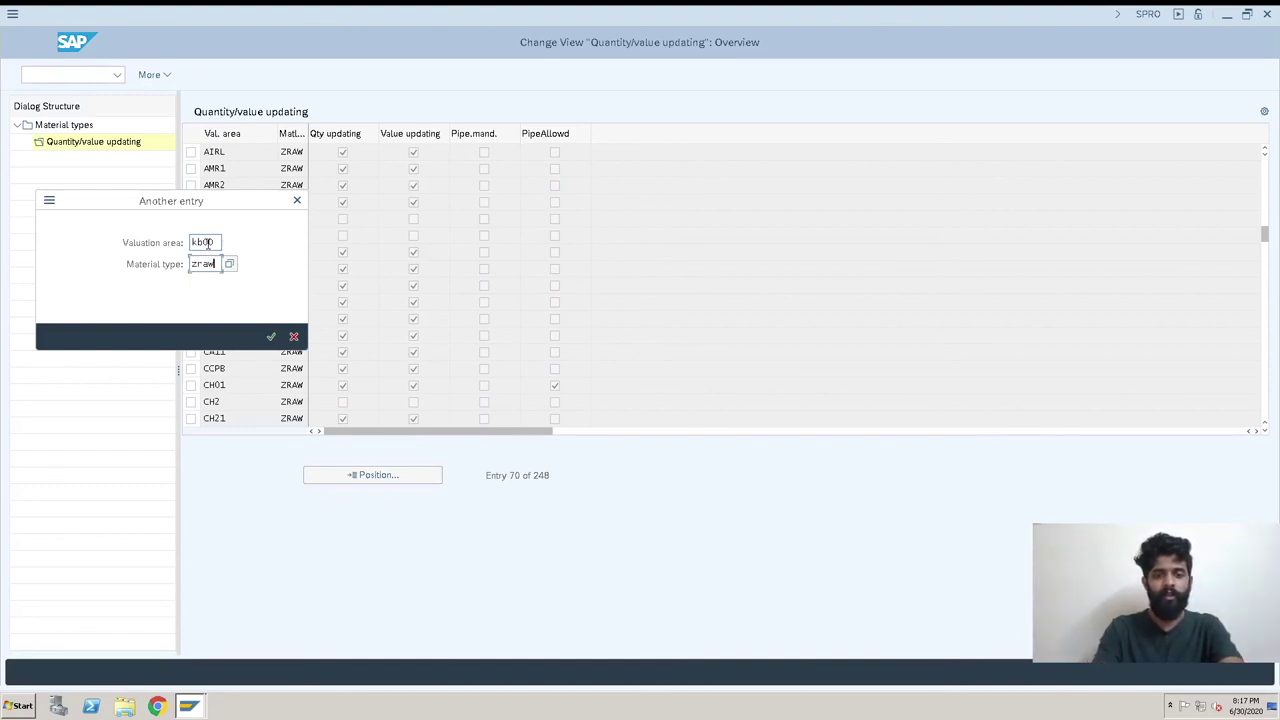
key(Return)
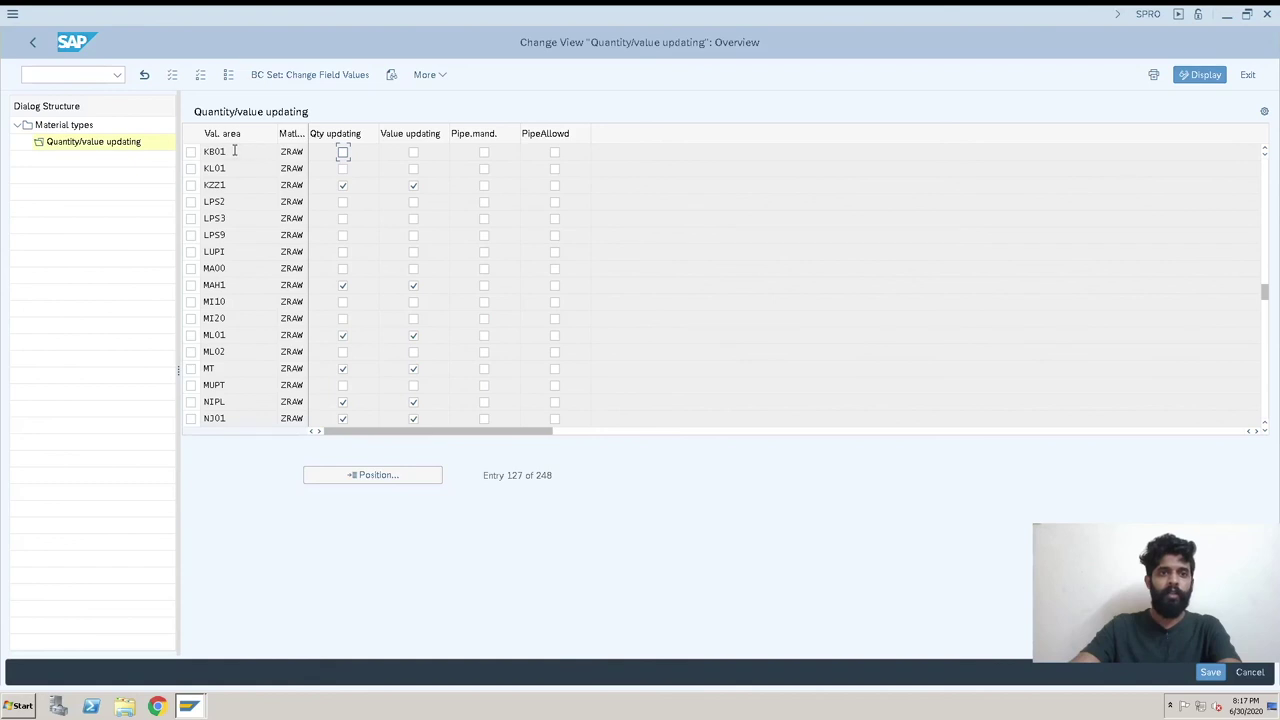
click(343, 153)
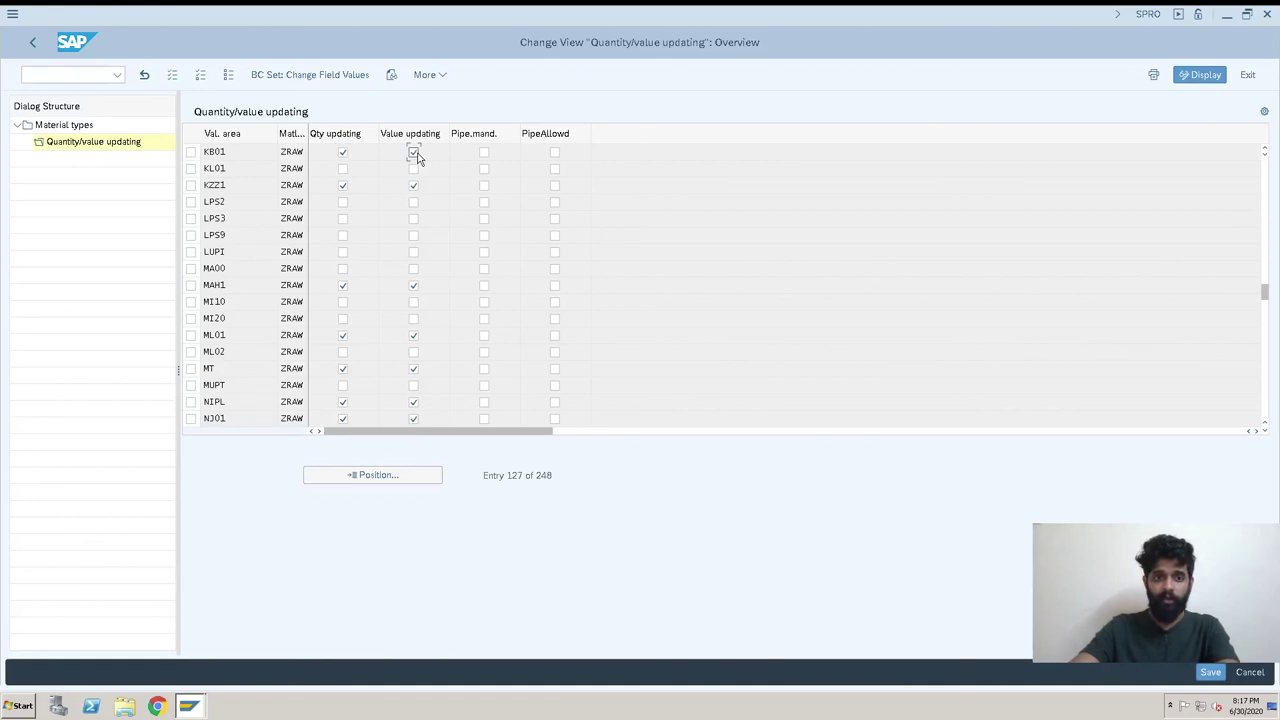
click(1211, 673)
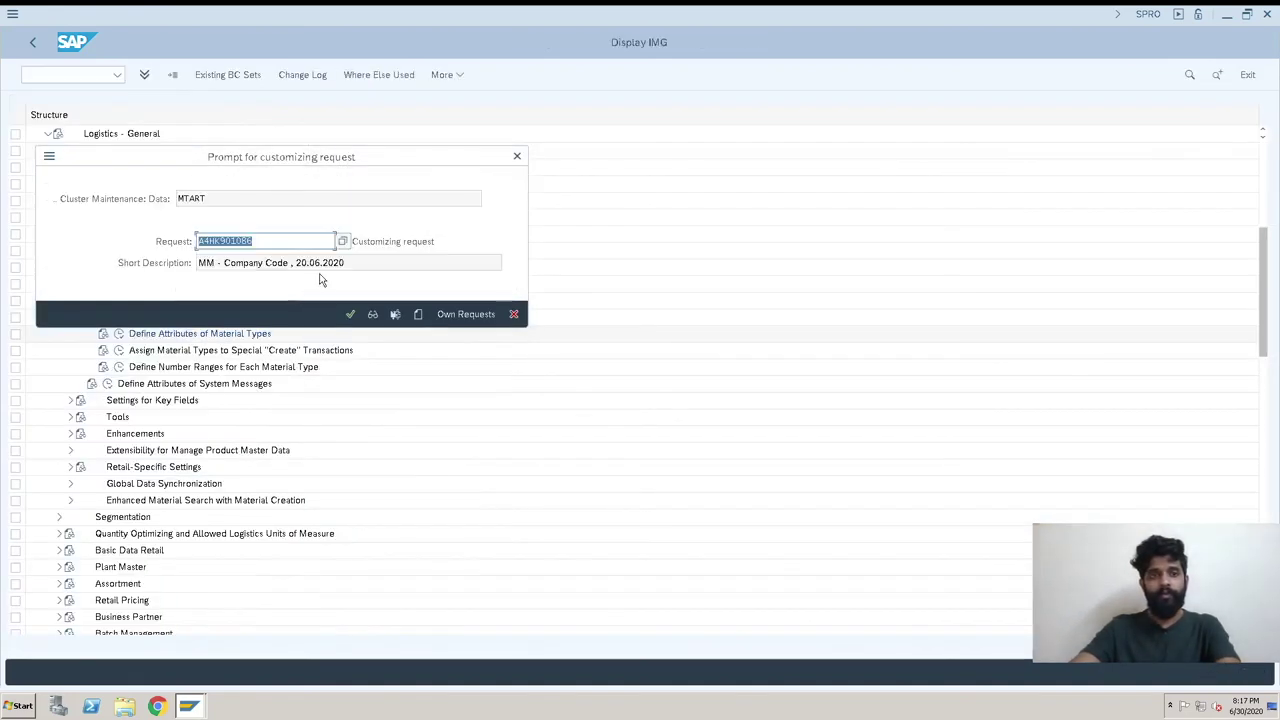
click(350, 314)
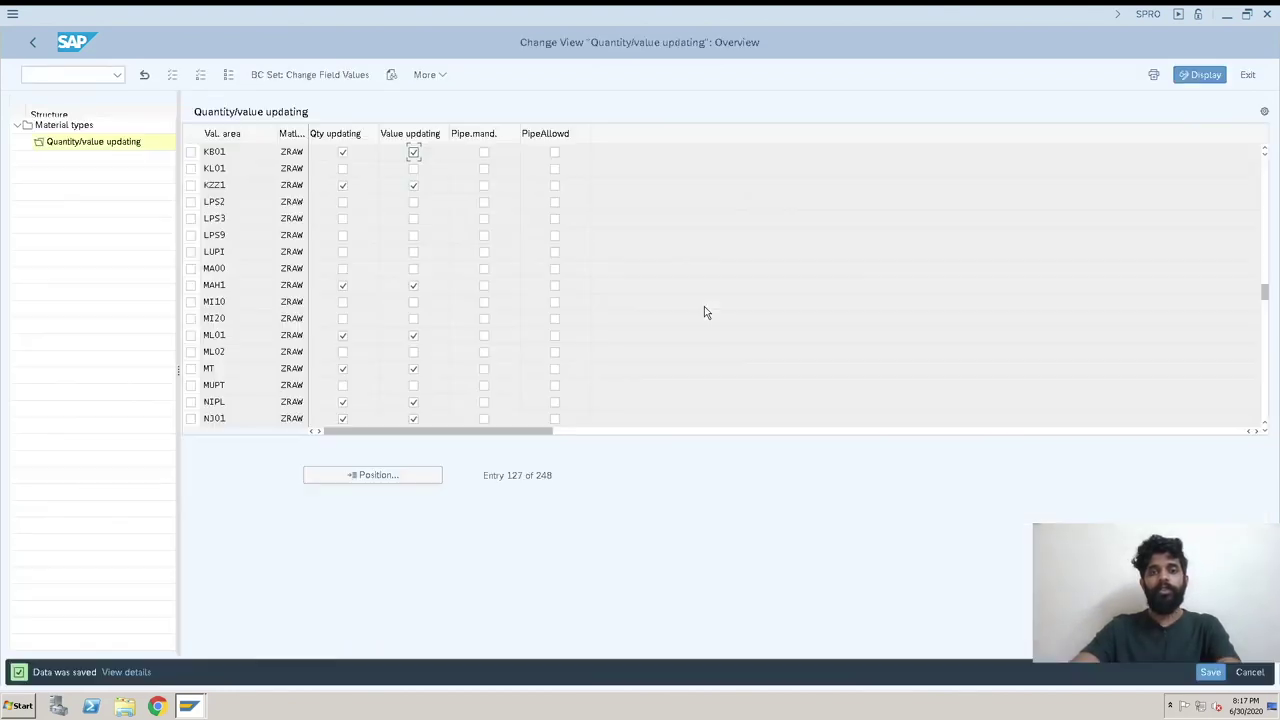